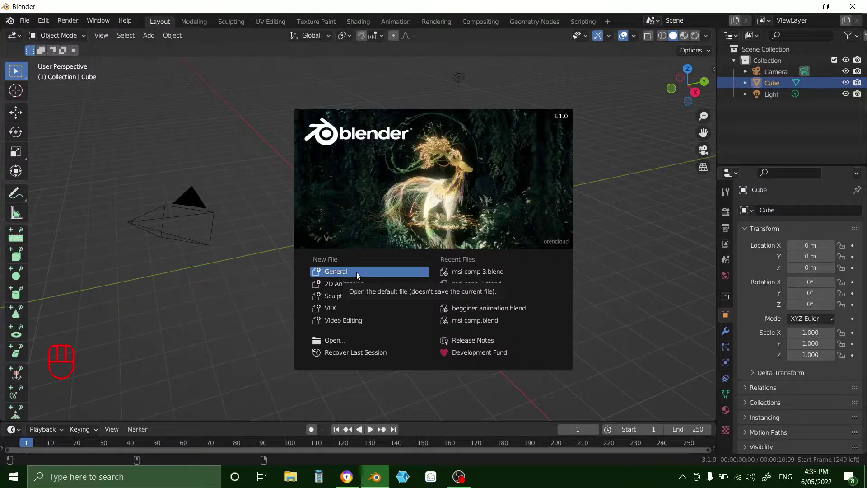
Step: Delete the default cube from the new general scene
left_click(356, 271)
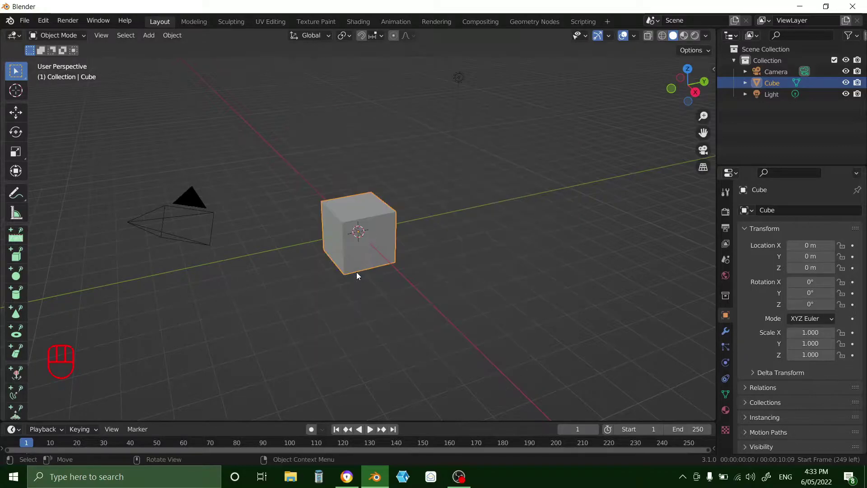
scroll(364, 242, "up", 5)
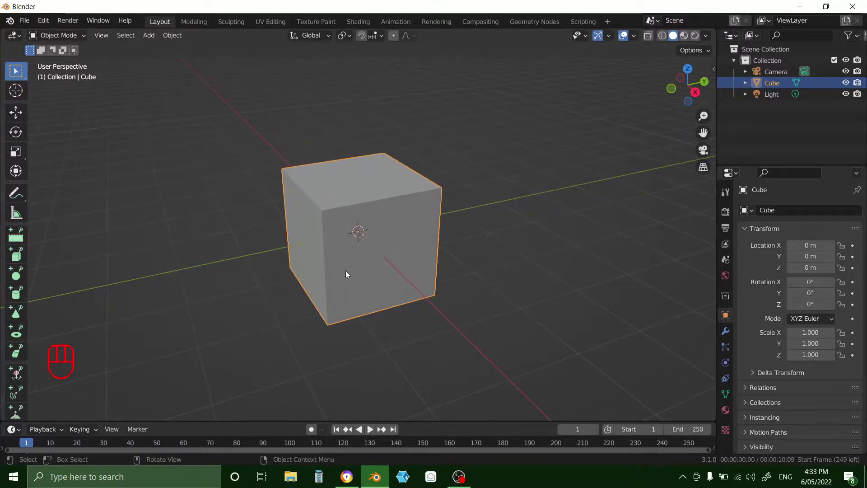
key("Delete")
Step: Add a plane and scale it to 16.336 on every axis as the ground
key("shift+a")
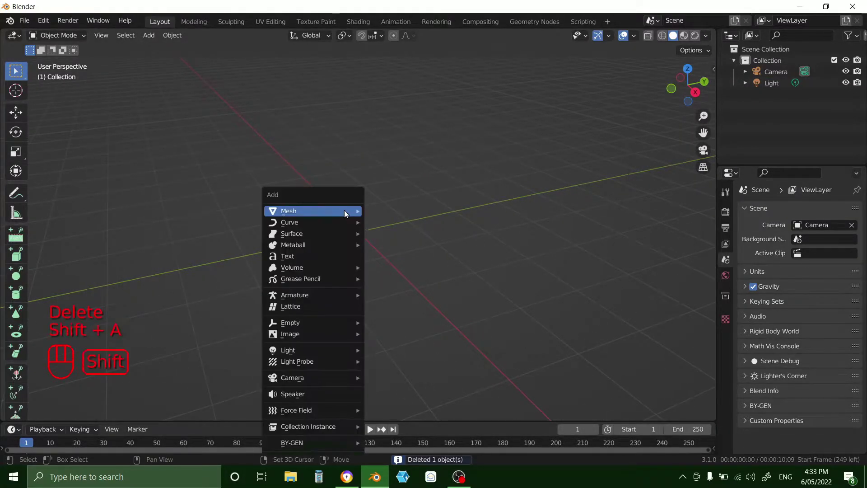
mouse_move(349, 211)
left_click(383, 223)
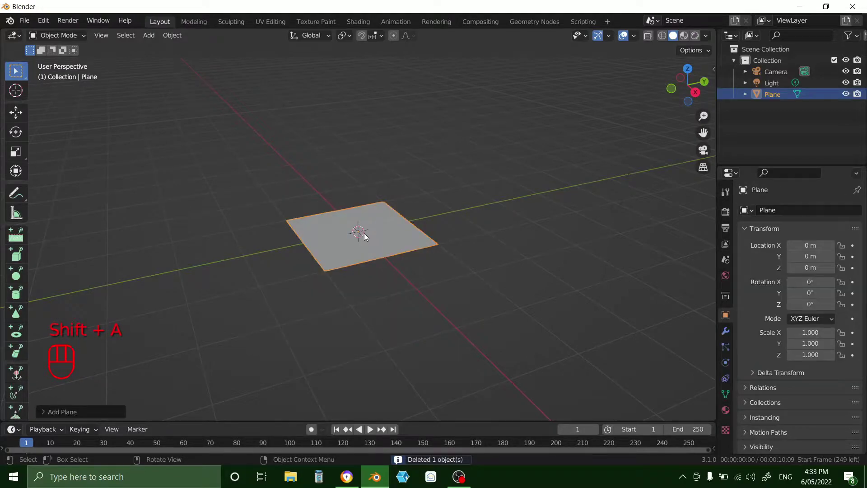
key("s")
left_click(456, 251)
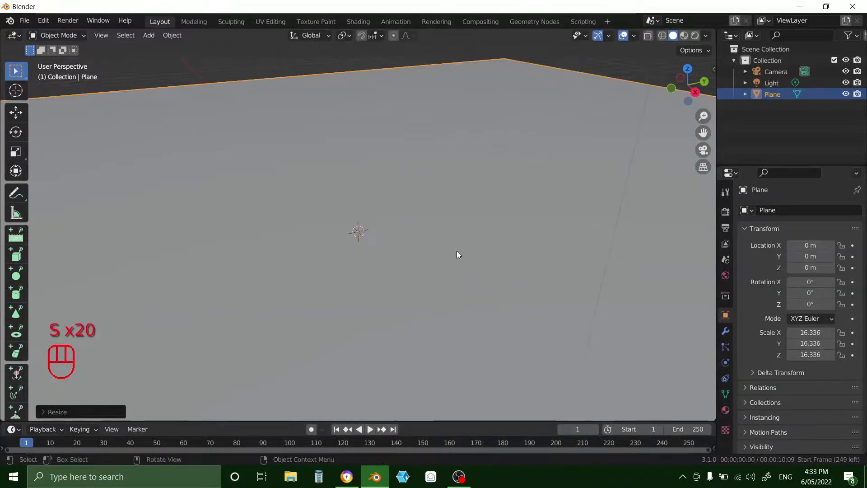
scroll(457, 251, "down", 6)
left_click_drag(681, 94, 657, 99)
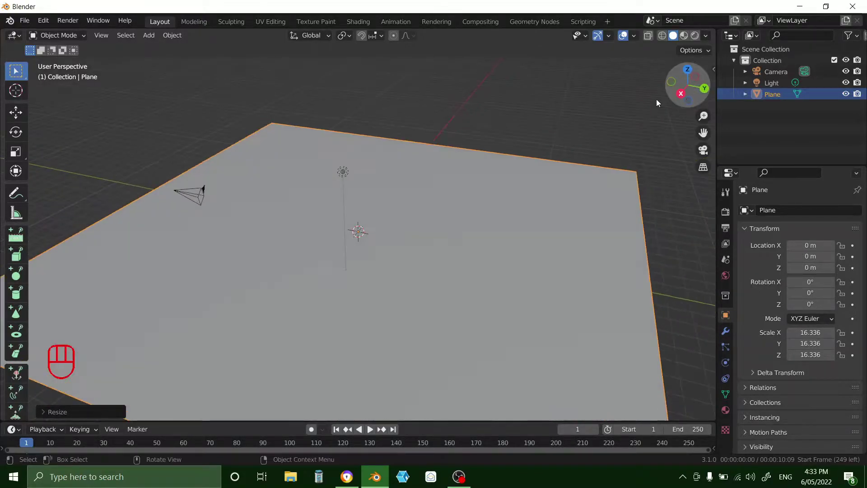
Step: Give the plane a hair particle system of 1000 strands, 4 m long
left_click(726, 347)
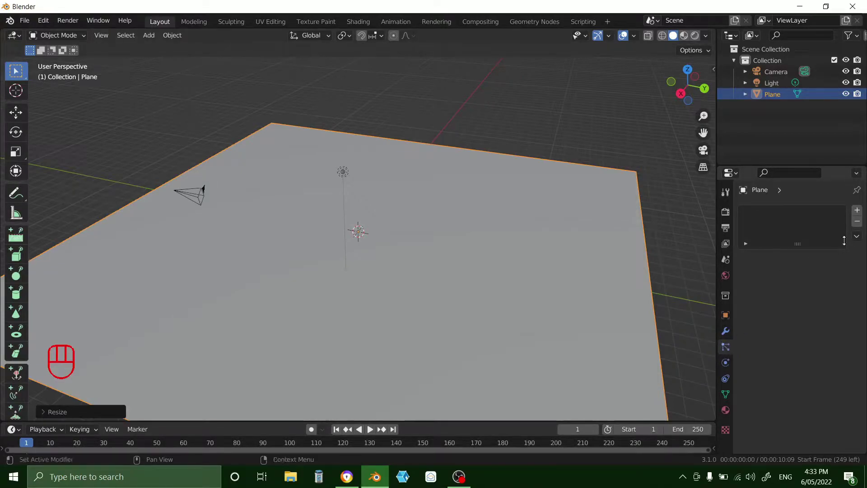
left_click(857, 210)
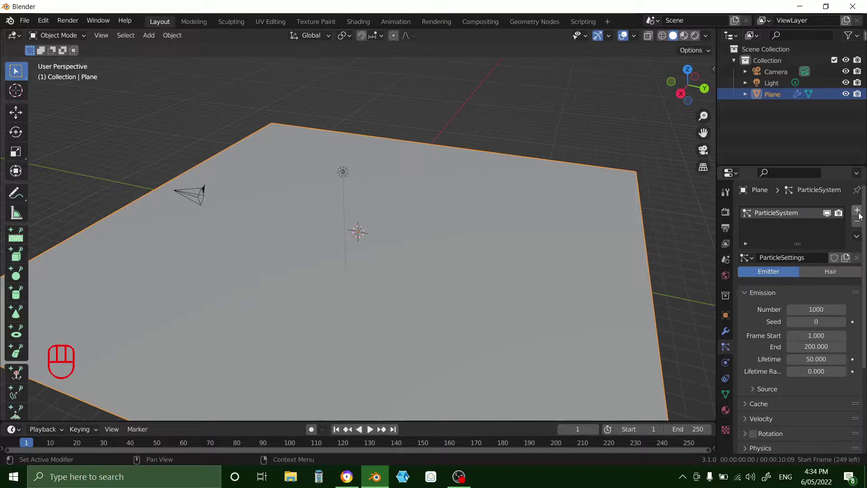
left_click(811, 273)
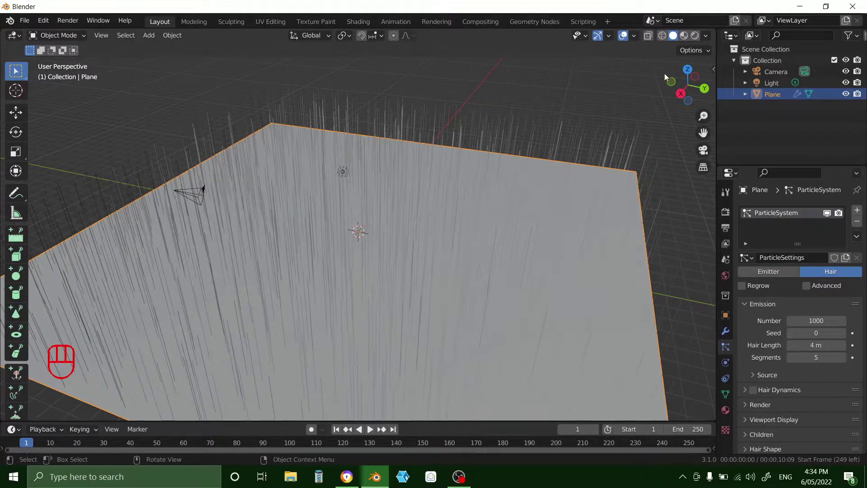
left_click_drag(665, 73, 682, 86)
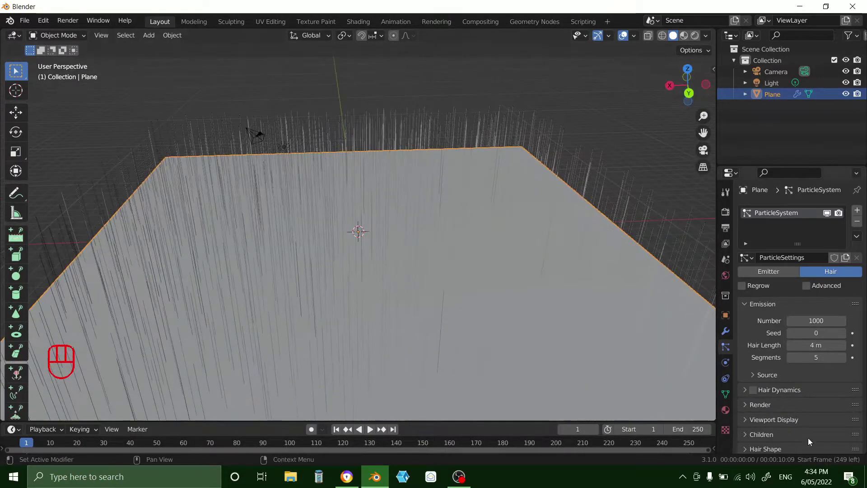
scroll(778, 348, "down", 4)
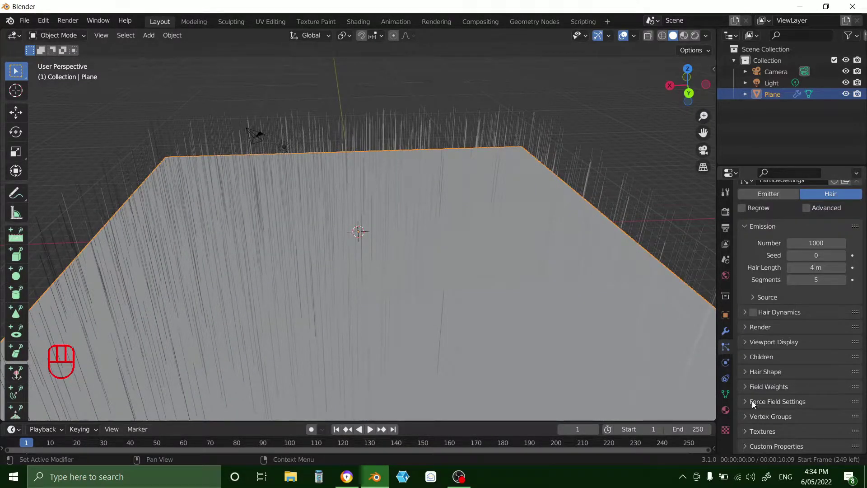
Step: Expand the hair Vertex Groups panel and inspect the Density group field without choosing one
left_click(745, 416)
scroll(801, 386, "down", 4)
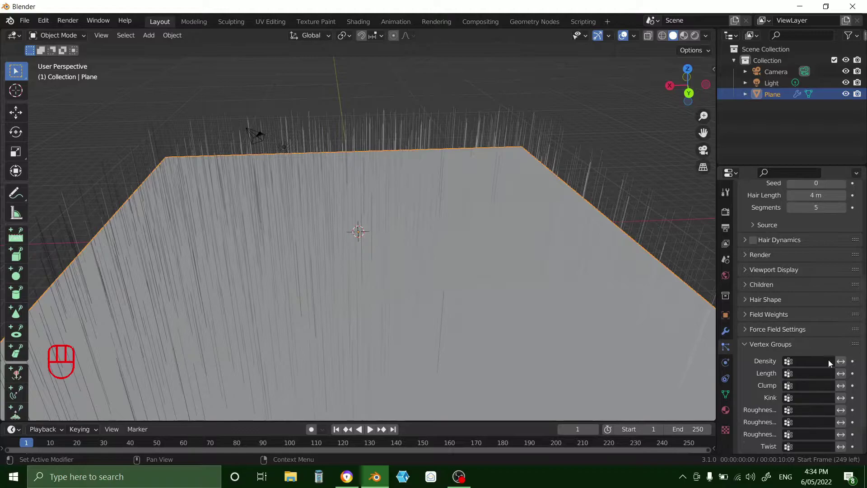
left_click(822, 360)
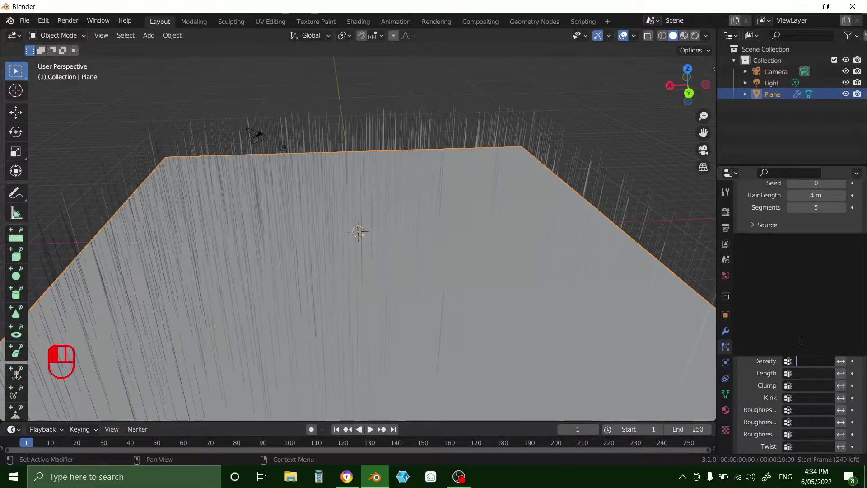
left_click(756, 388)
left_click(805, 361)
left_click(741, 376)
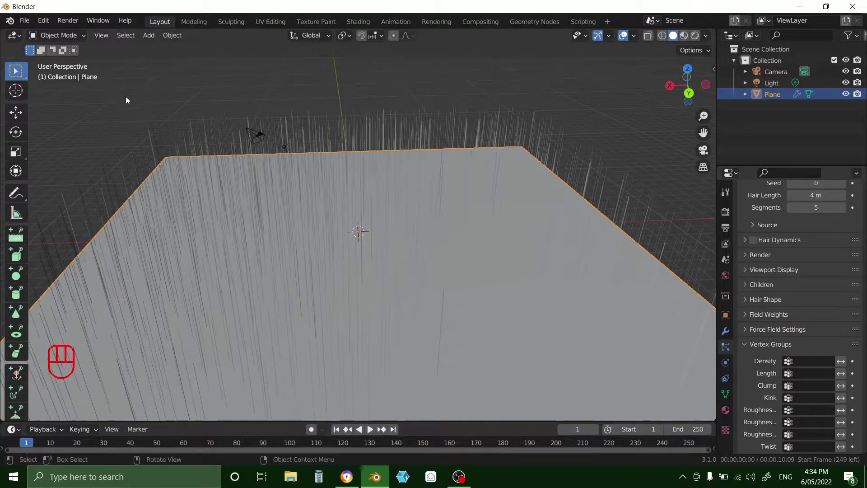
Step: Switch the plane through Weight Paint into Edit Mode
left_click(73, 35)
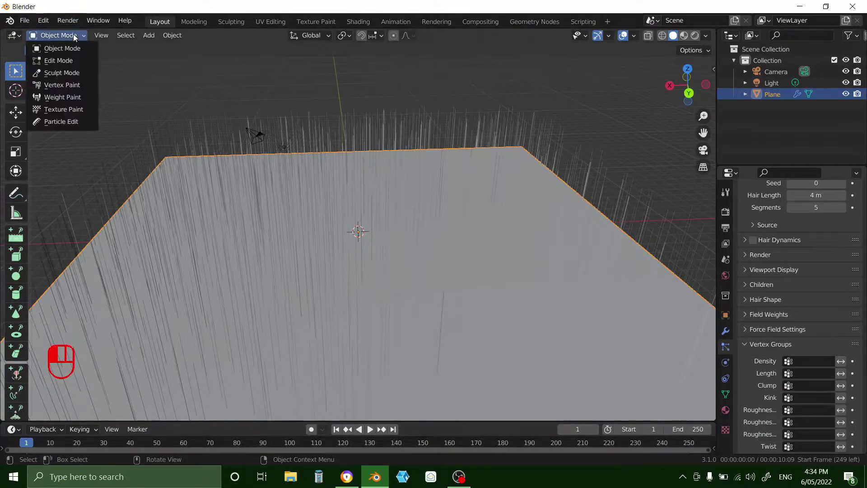
left_click(62, 97)
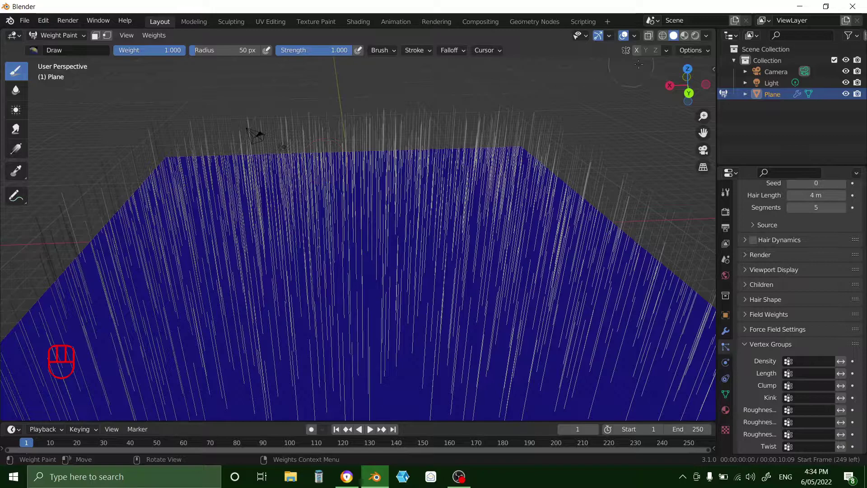
left_click(58, 37)
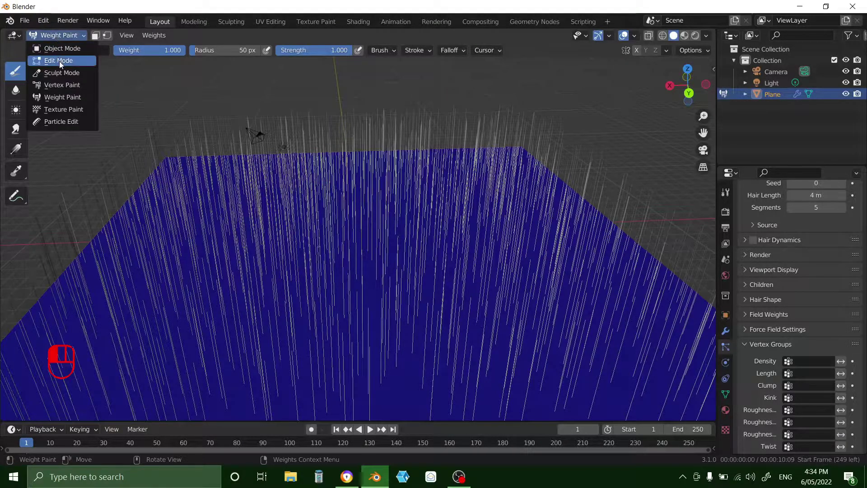
left_click(58, 61)
Step: Subdivide the plane's mesh with 100 cuts
right_click(331, 253)
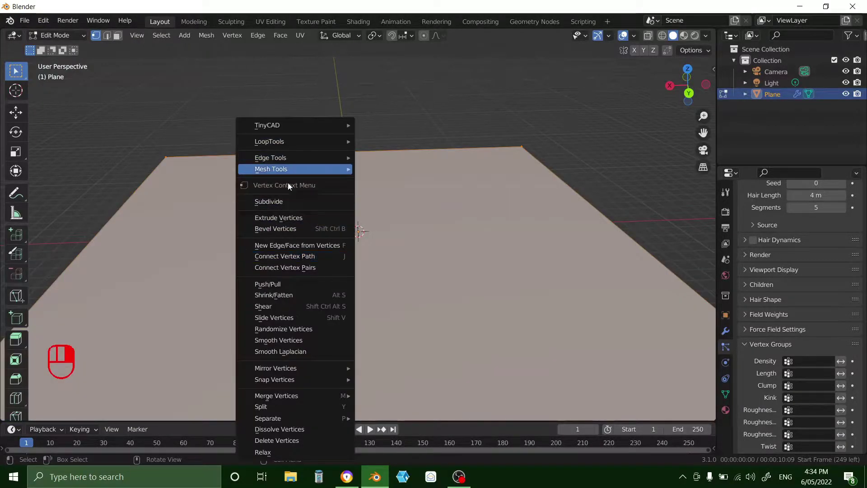
left_click(292, 205)
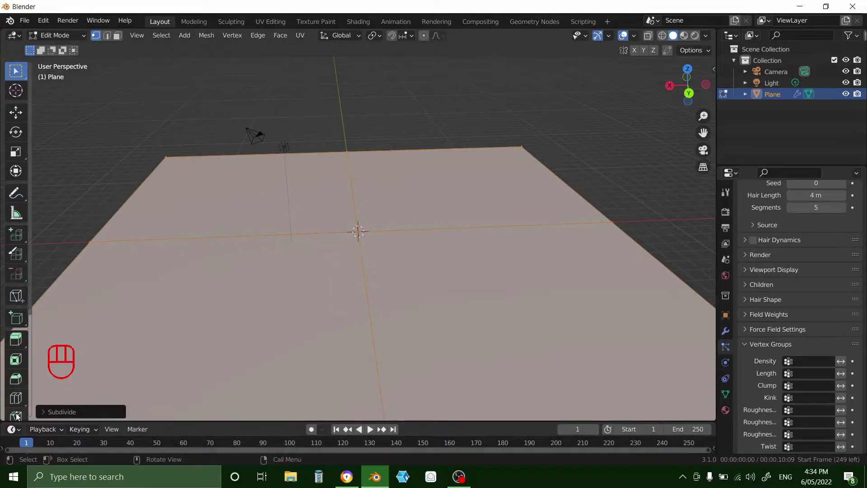
left_click(56, 410)
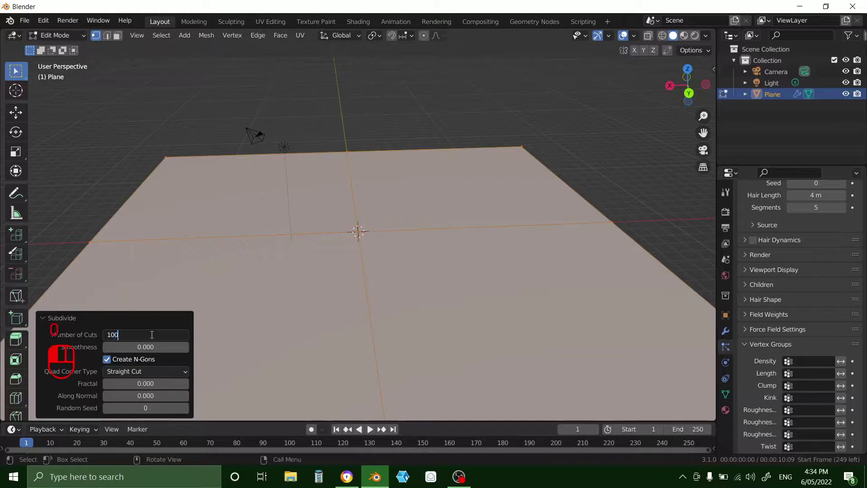
key("Return")
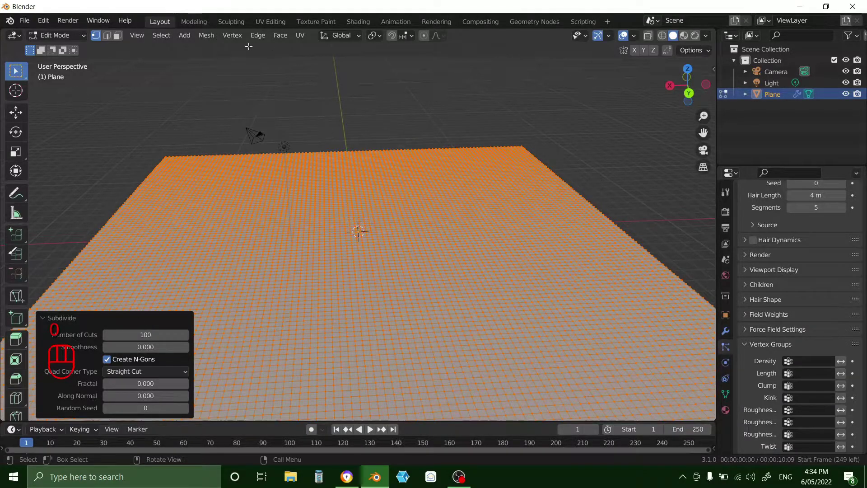
left_click(59, 35)
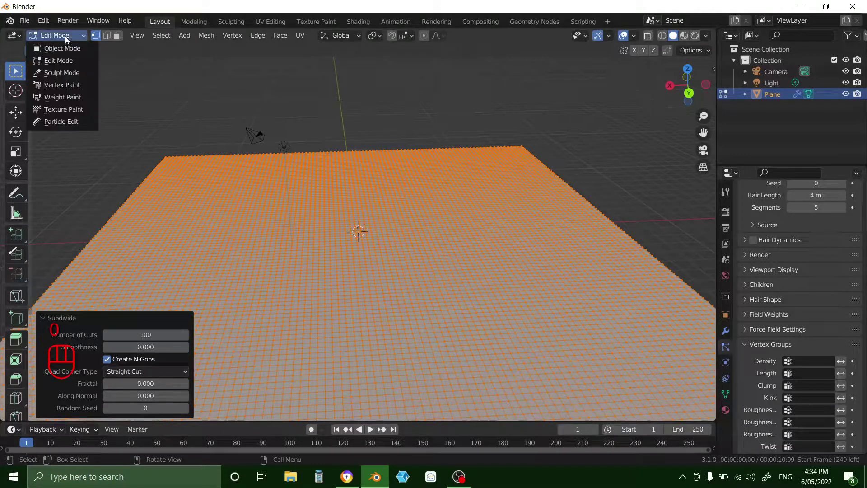
Step: Paint a weight dab near the far-left corner and drive hair Density by vertex group 'Group'
left_click(63, 97)
left_click_drag(691, 81, 697, 74)
left_click(170, 179)
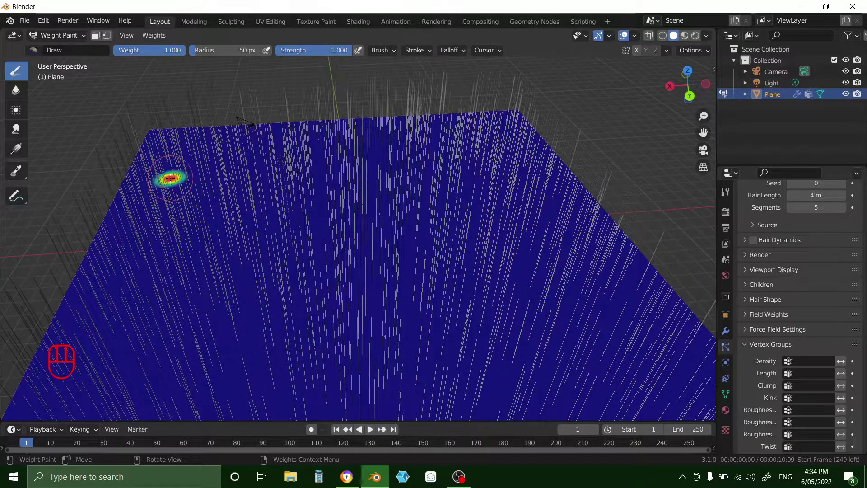
left_click(820, 362)
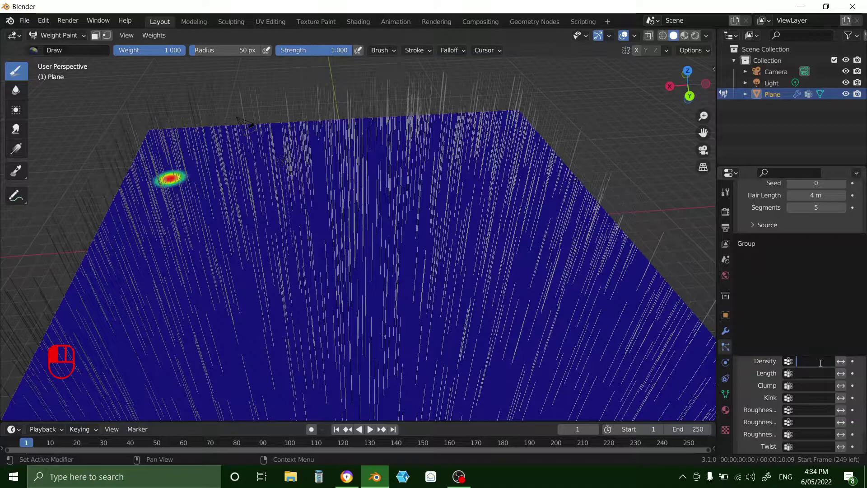
left_click(744, 244)
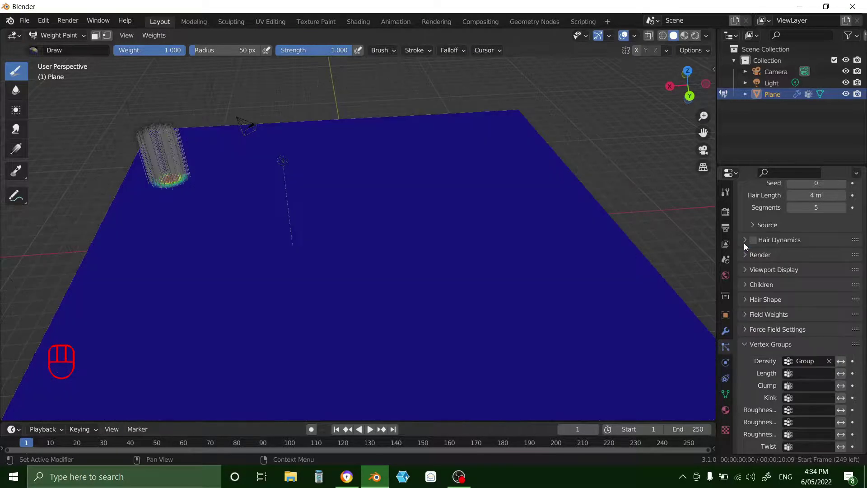
Step: Lower brush strength to about 0.17 and paint two small hair tufts
mouse_move(687, 83)
left_mouse_down()
mouse_move(695, 80)
mouse_move(677, 73)
left_mouse_up()
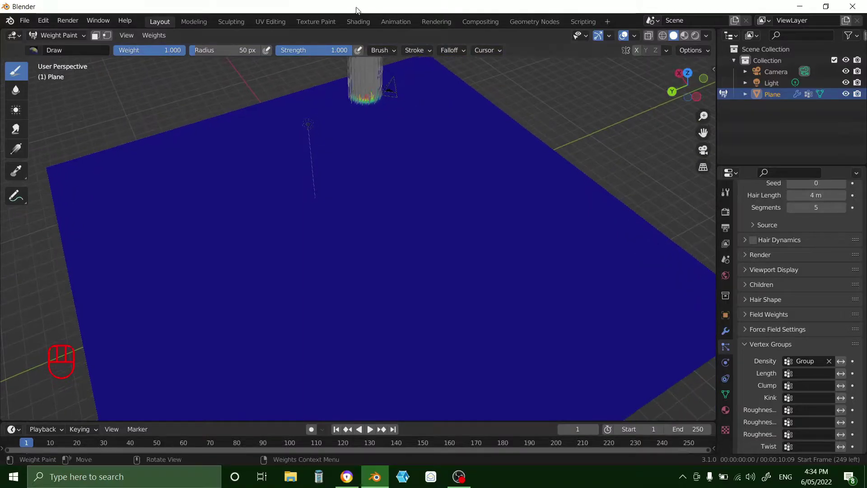
left_click_drag(343, 51, 305, 50)
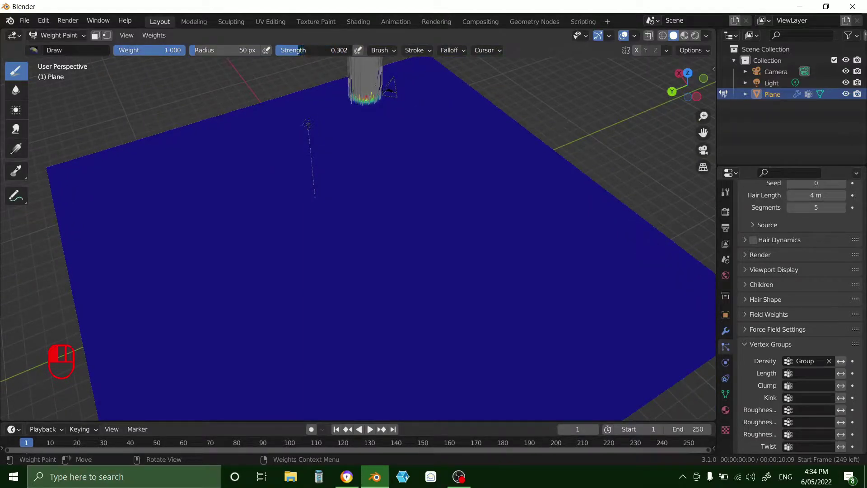
left_click_drag(216, 168, 210, 181)
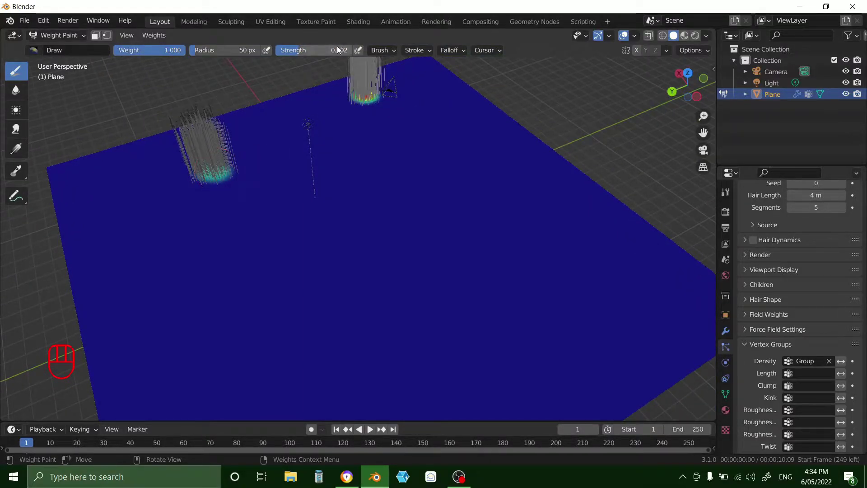
left_click_drag(338, 50, 327, 50)
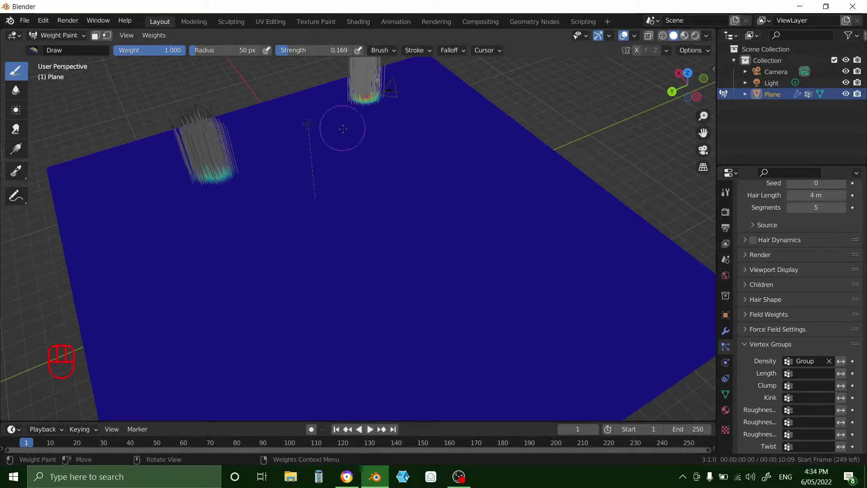
left_click_drag(343, 128, 344, 148)
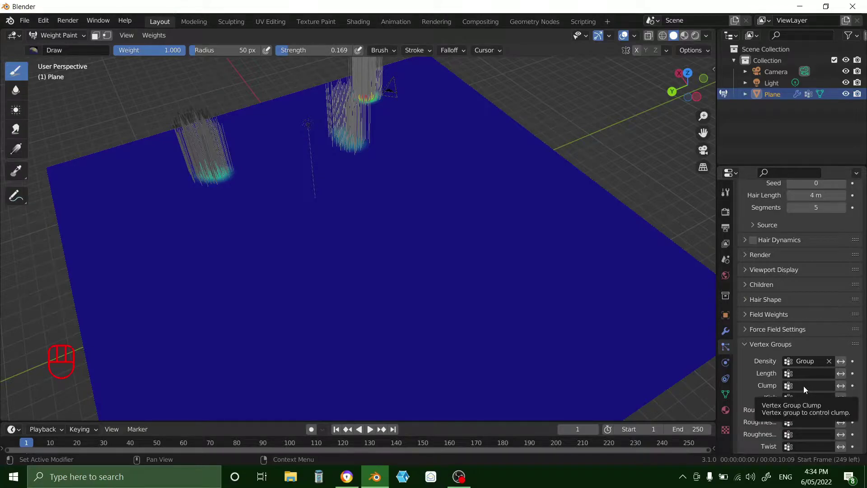
Step: Set the hair's Length, Clump and Kink vertex groups to 'Group'
left_click(802, 373)
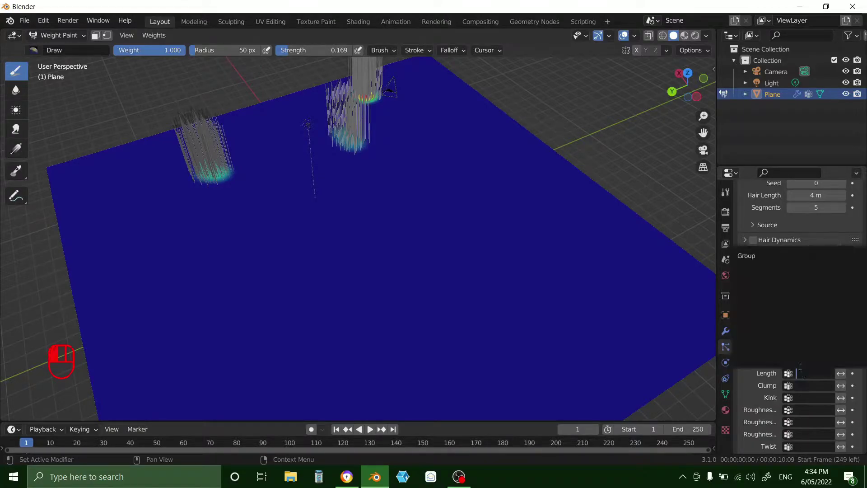
left_click(748, 256)
scroll(806, 394, "down", 2)
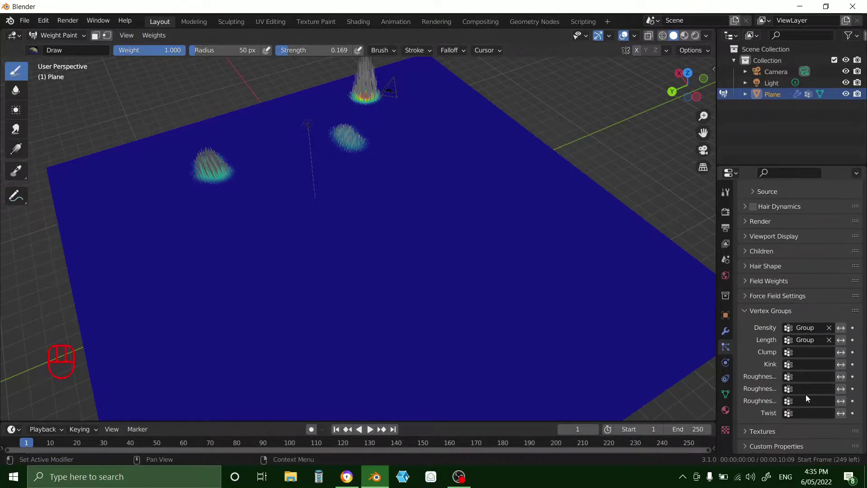
left_click(798, 352)
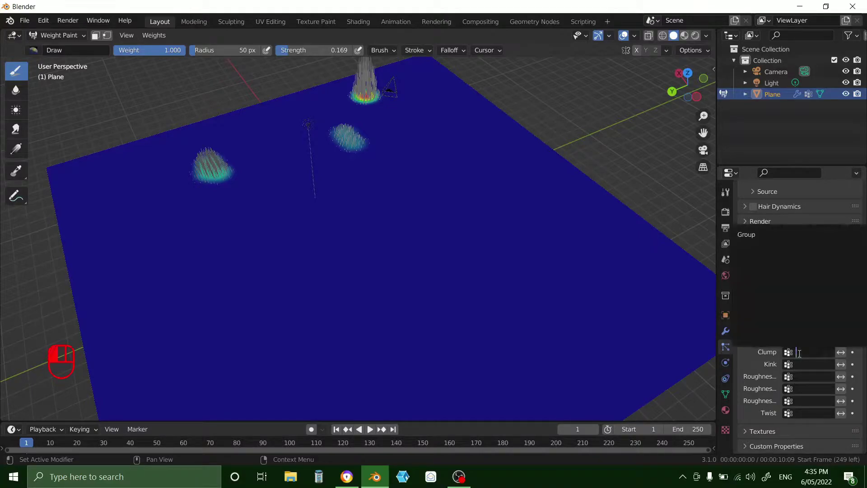
left_click(755, 235)
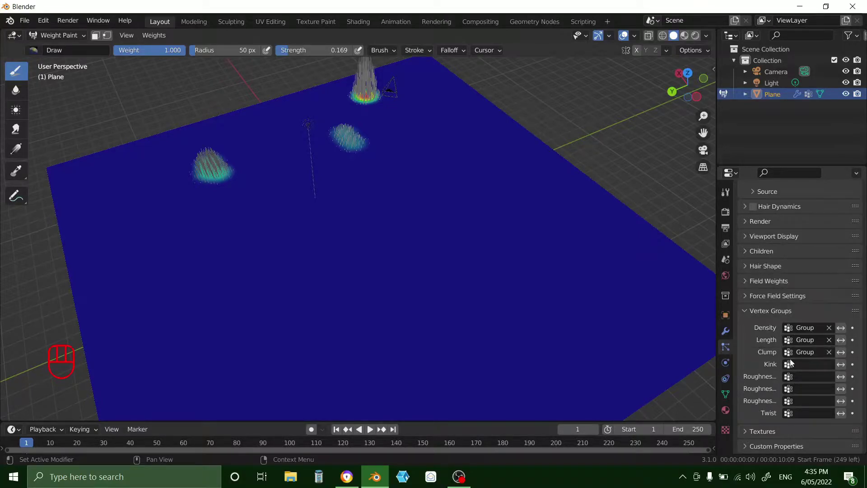
left_click(811, 365)
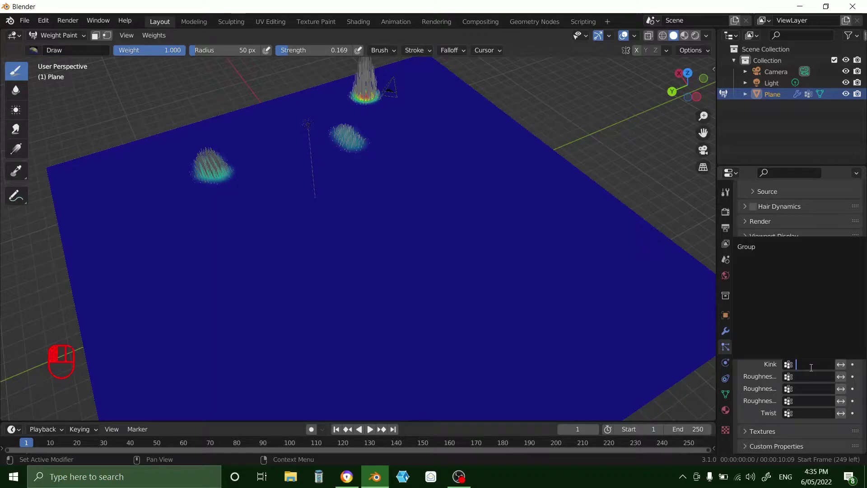
left_click(763, 247)
Step: Paint a long diagonal hair strip, then a curved front band at full 1.0 strength
mouse_move(306, 166)
left_mouse_down()
mouse_move(368, 209)
mouse_move(391, 246)
mouse_move(343, 212)
left_mouse_up()
left_click_drag(337, 50, 345, 50)
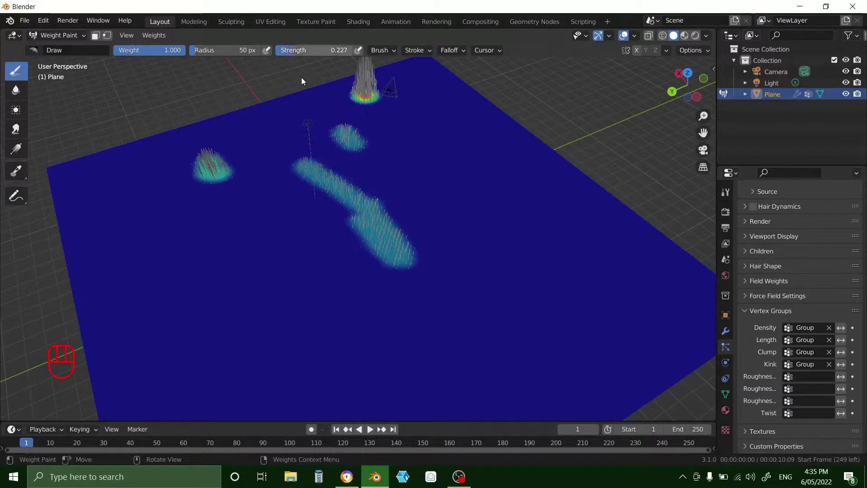
mouse_move(357, 188)
left_mouse_down()
mouse_move(378, 244)
mouse_move(338, 193)
mouse_move(313, 179)
mouse_move(379, 223)
left_mouse_up()
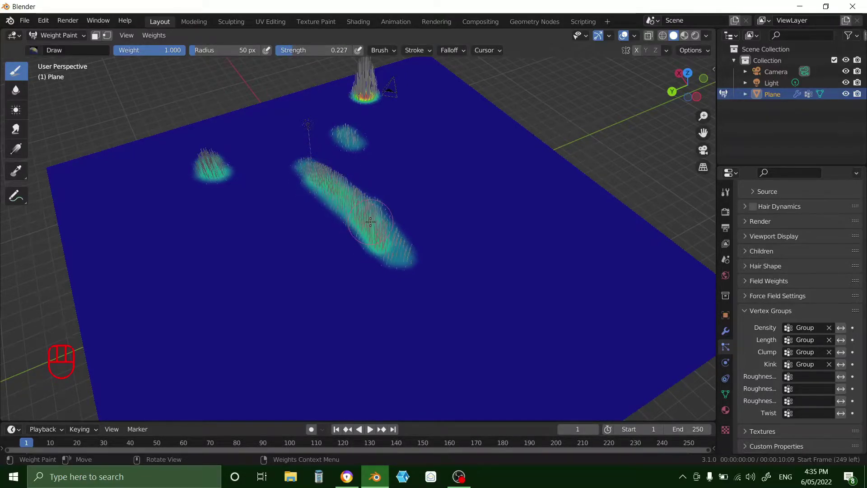
left_click_drag(316, 50, 370, 50)
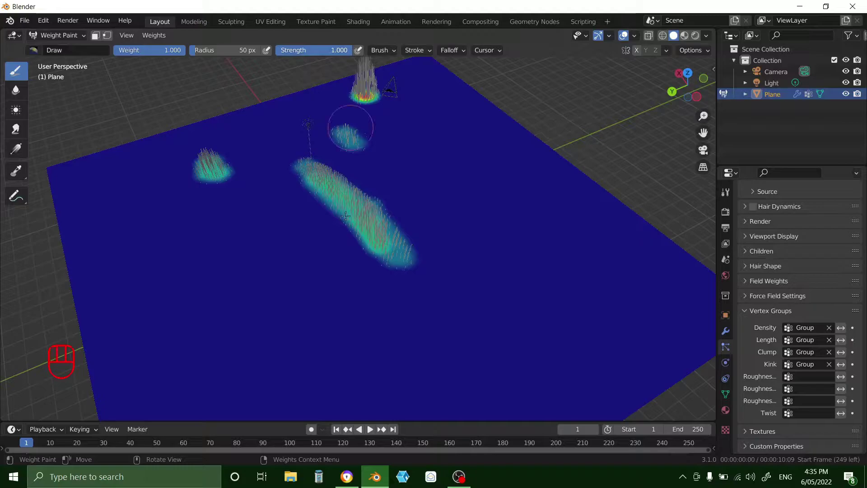
mouse_move(282, 284)
left_mouse_down()
mouse_move(177, 224)
mouse_move(241, 239)
mouse_move(331, 284)
mouse_move(365, 366)
mouse_move(473, 350)
mouse_move(496, 270)
mouse_move(409, 199)
left_mouse_up()
left_click_drag(703, 91, 628, 101)
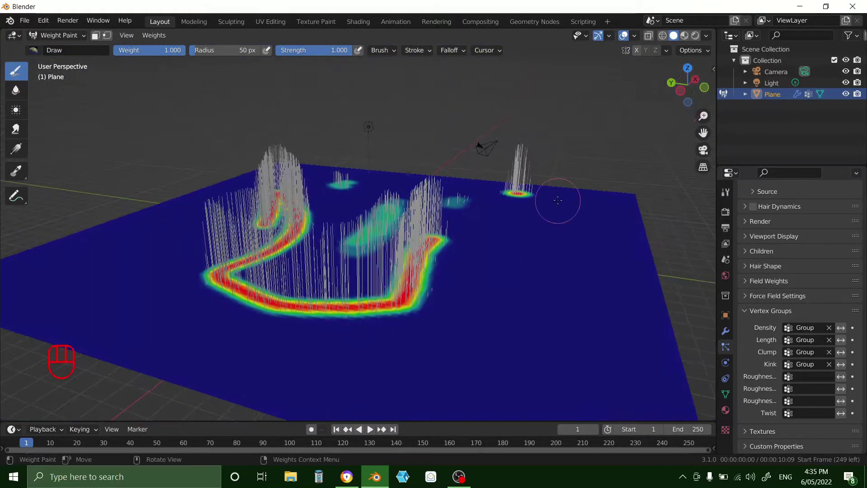
key("n")
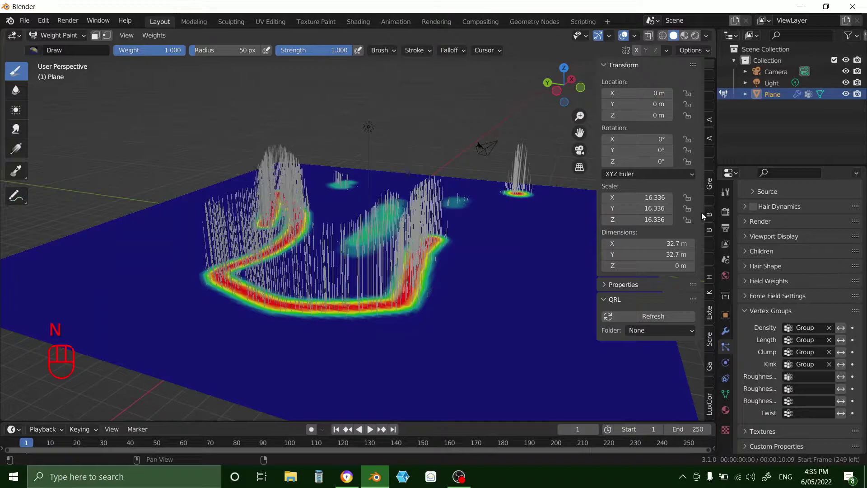
Step: Return the plane from Weight Paint to Object Mode
left_click(710, 339)
left_click(711, 362)
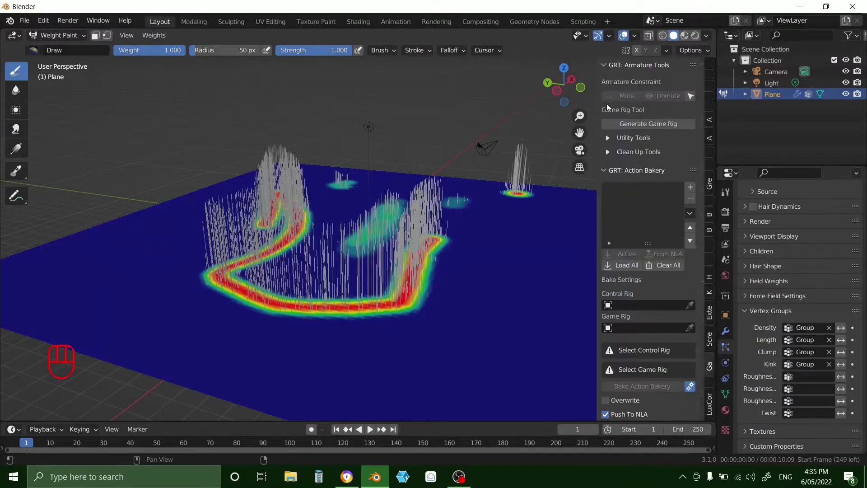
left_click(42, 35)
left_click(50, 46)
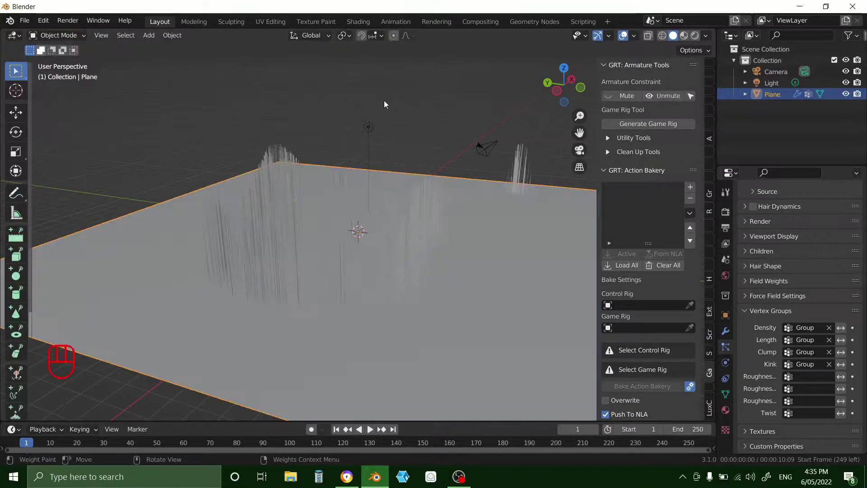
Step: Log in to Sketchfab, search 'grass', and pick the Tuft Of Grass model
left_click(710, 352)
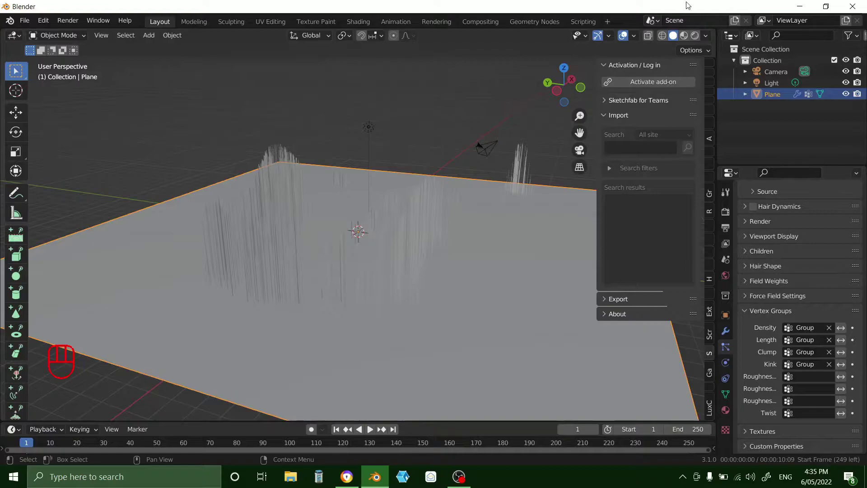
left_click(633, 81)
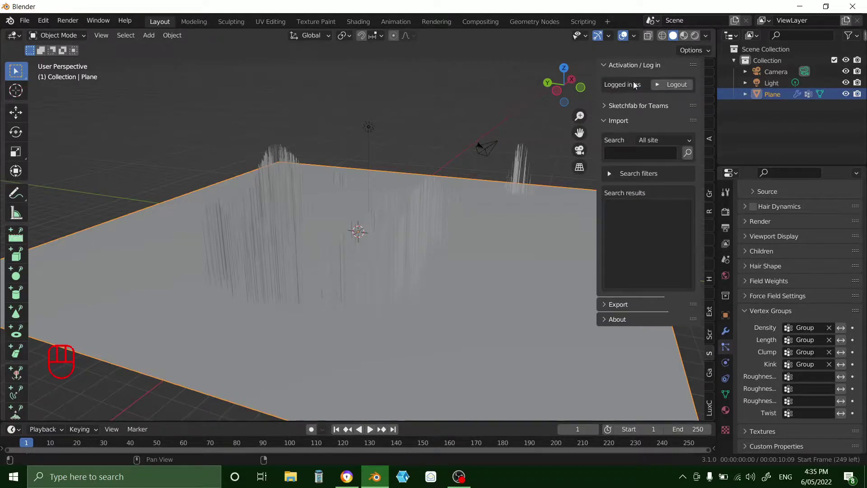
left_click(637, 155)
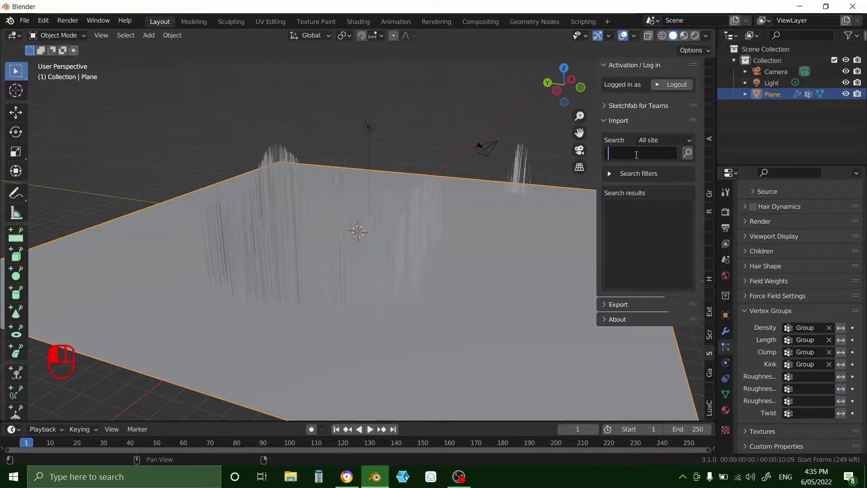
type("graa")
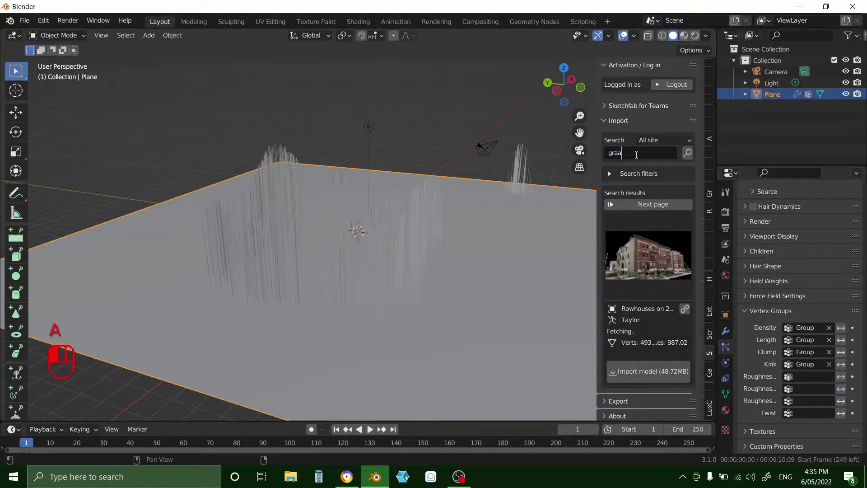
key("BackSpace")
type("s")
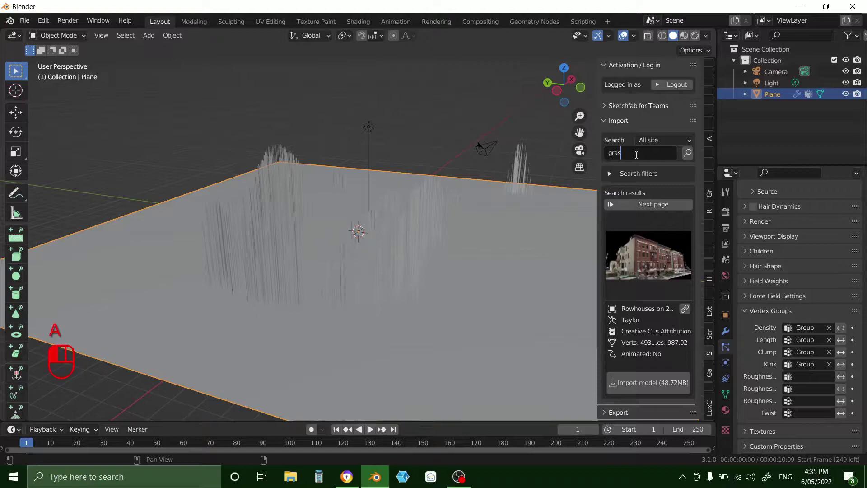
type("s")
key("Return")
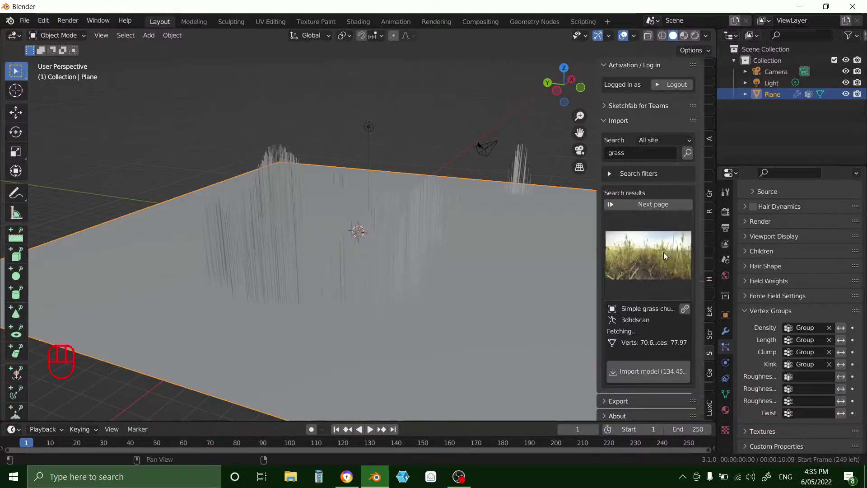
left_click(664, 265)
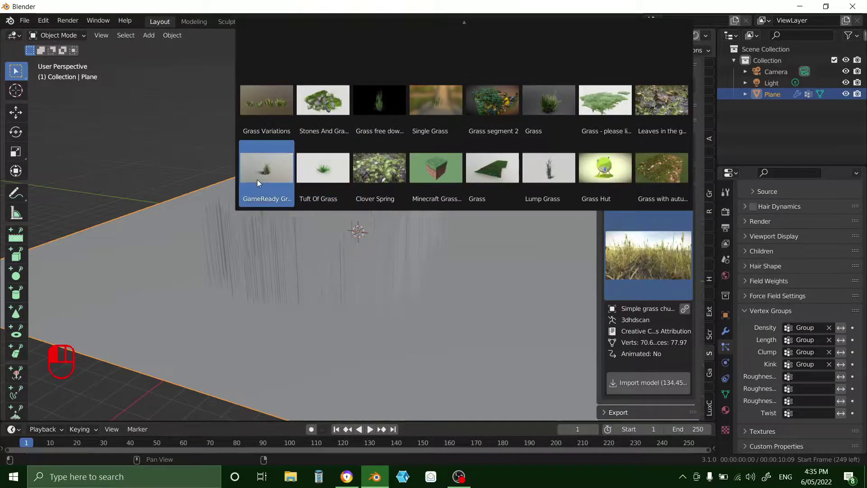
left_click(329, 173)
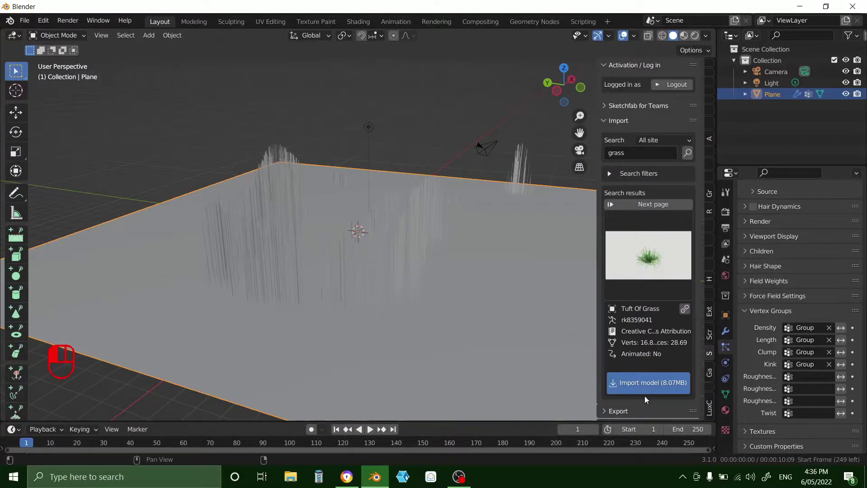
Step: Import the Tuft Of Grass model and drop the plane's hair count to 0
left_click(643, 385)
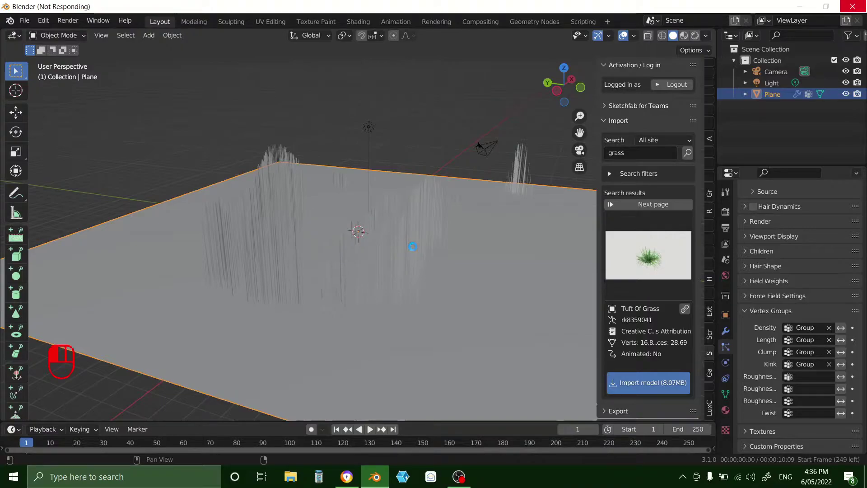
left_click_drag(560, 81, 676, 167)
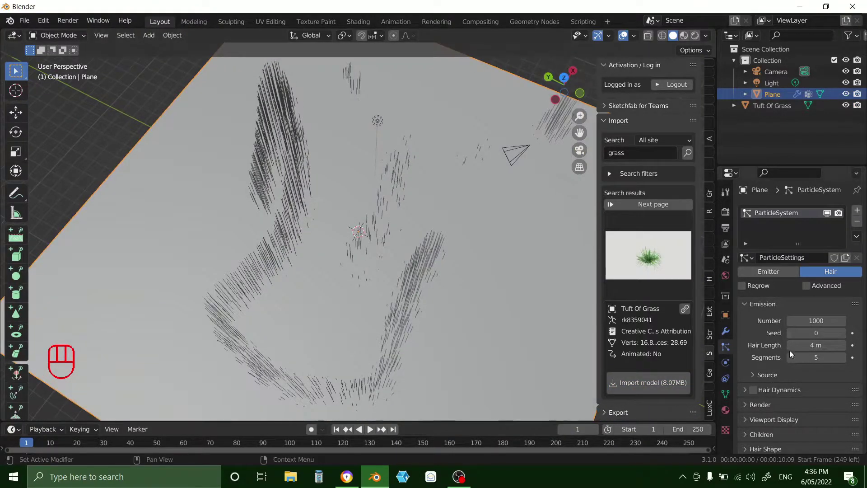
left_click_drag(816, 320, 754, 320)
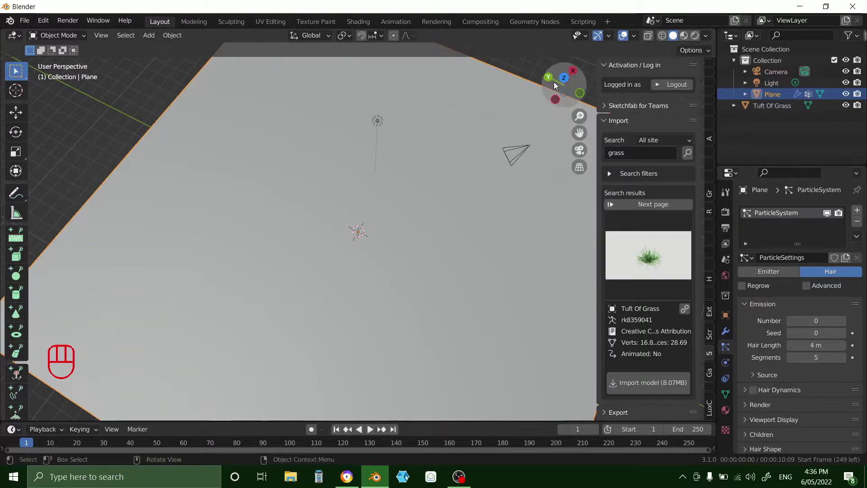
mouse_move(554, 82)
left_mouse_down()
mouse_move(560, 68)
mouse_move(538, 73)
mouse_move(551, 81)
left_mouse_up()
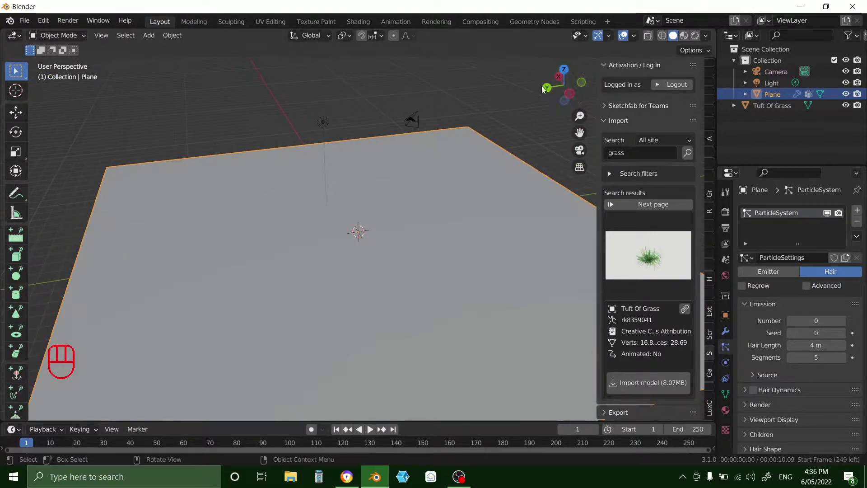
scroll(494, 202, "down", 5)
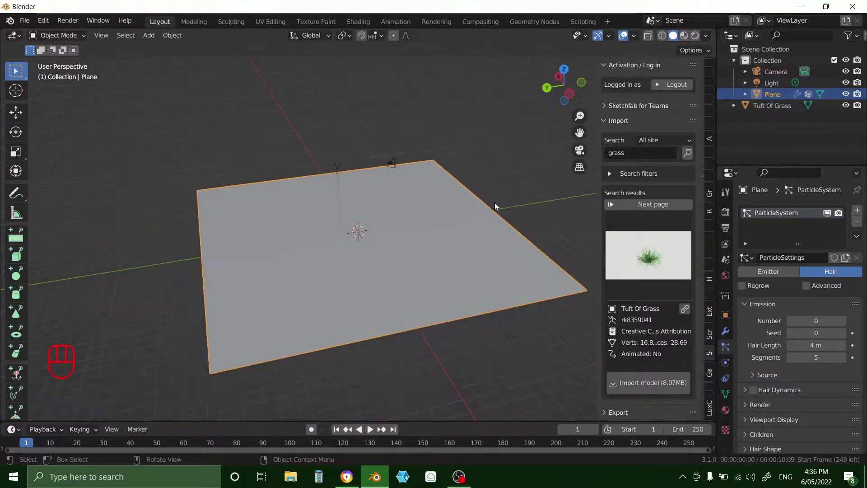
Step: Scale the Tuft Of Grass up to 24.015 on every axis
left_click(774, 105)
scroll(431, 207, "up", 6)
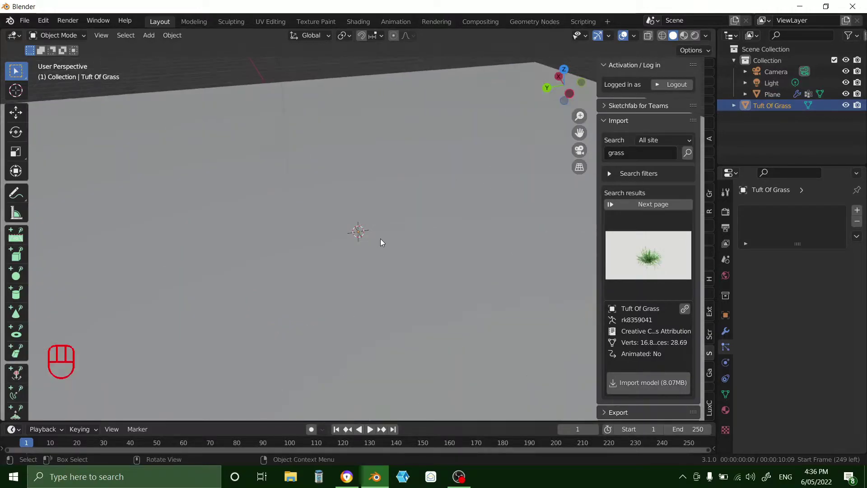
key("s")
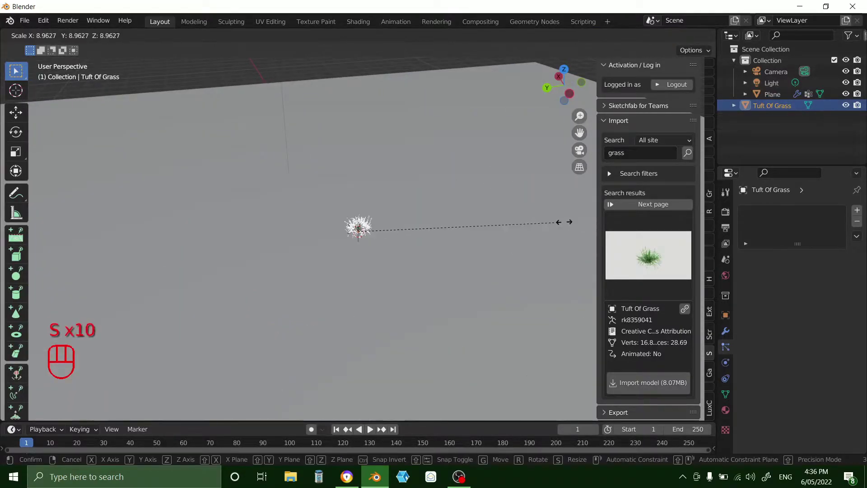
left_click(199, 207)
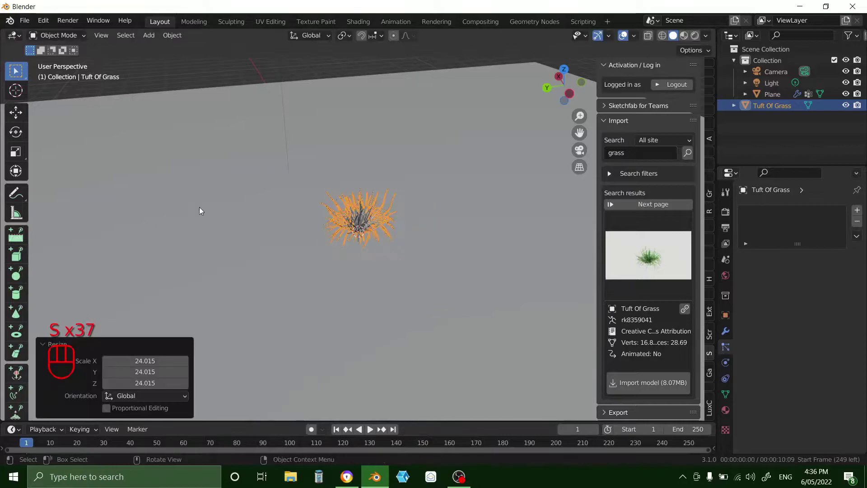
left_click_drag(567, 98, 564, 86)
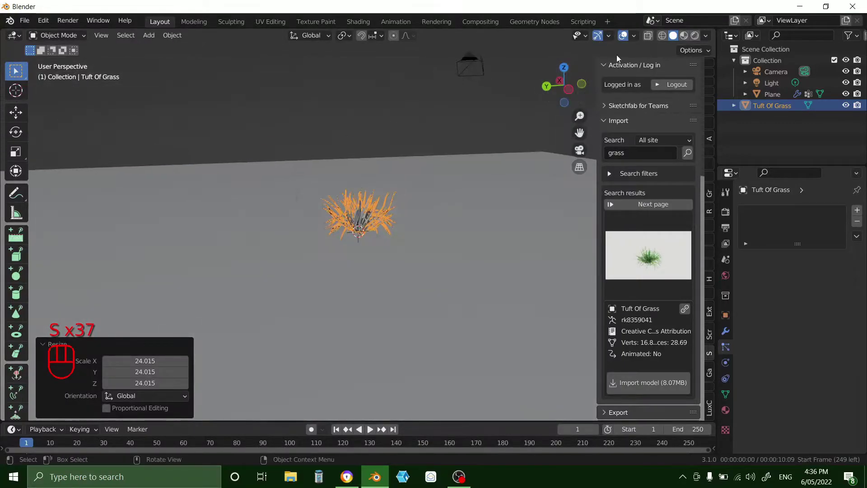
Step: Switch to Material Preview shading and add a particle system to the tuft
left_click(684, 35)
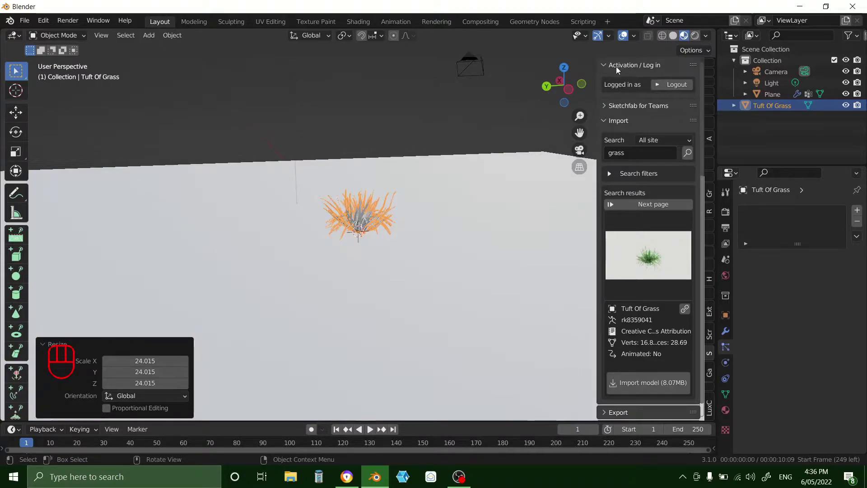
left_click_drag(578, 93, 563, 126)
left_click(452, 48)
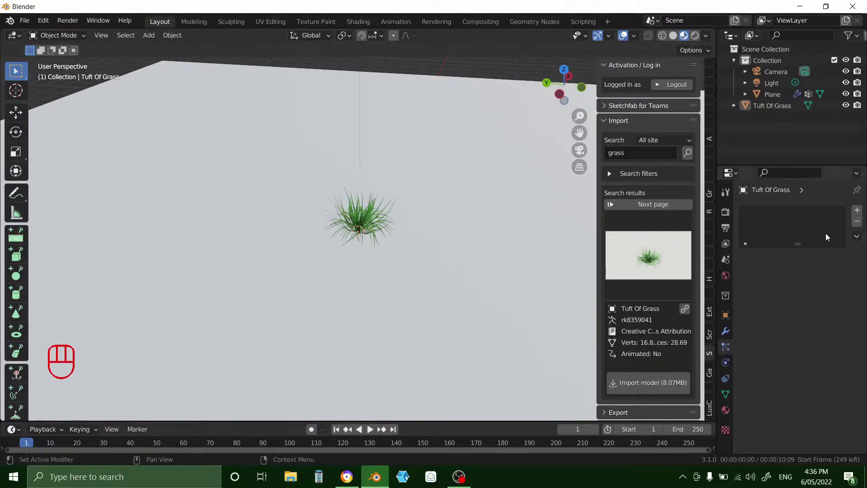
left_click(855, 210)
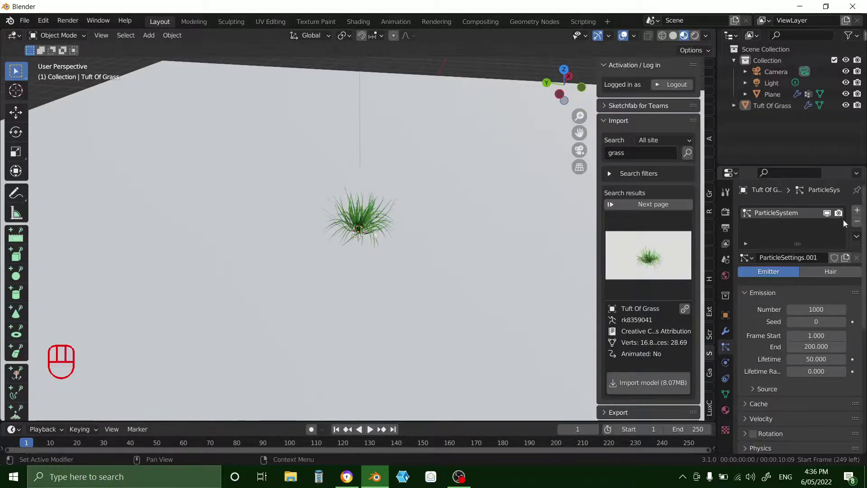
Step: Remove the tuft's particle system and set the plane's hair count to 50
left_click(856, 221)
left_click(465, 283)
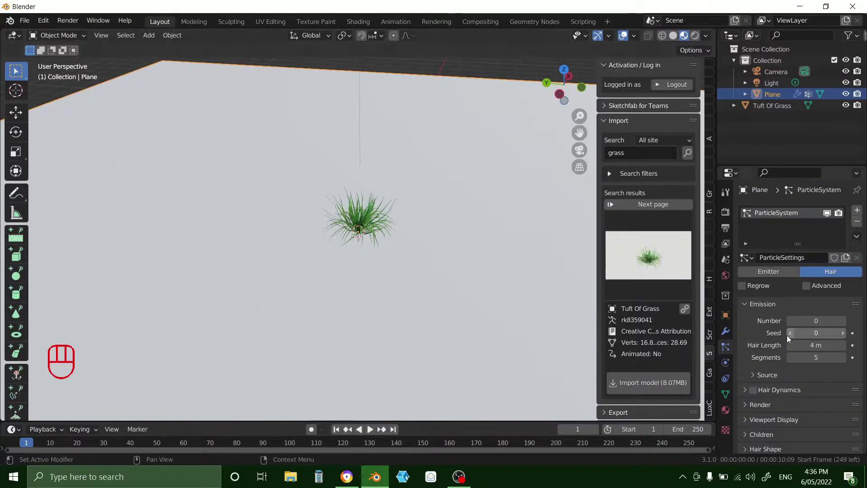
scroll(787, 335, "down", 2)
left_click(817, 284)
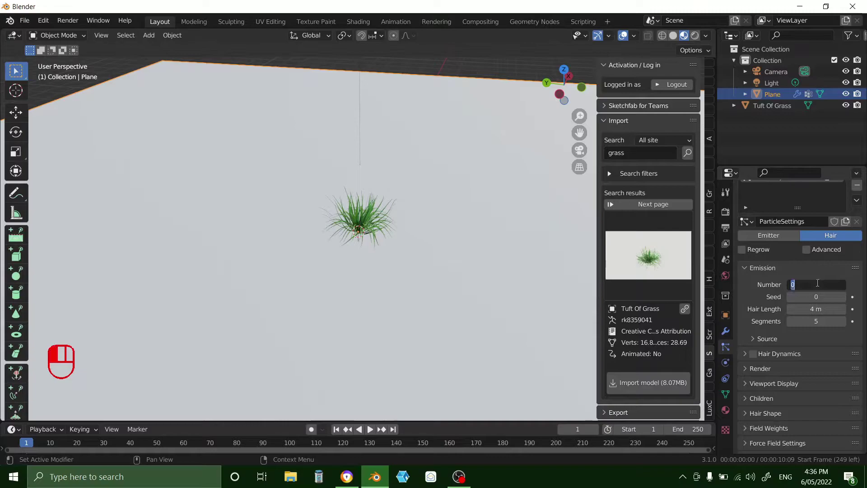
type("50")
key("Return")
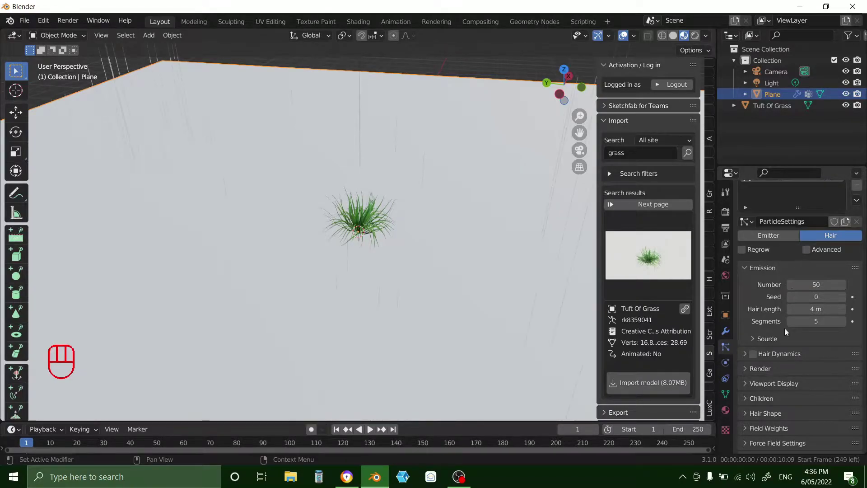
Step: Render the hair as Tuft Of Grass object instances at scale 0.360
scroll(784, 328, "down", 5)
left_click(742, 220)
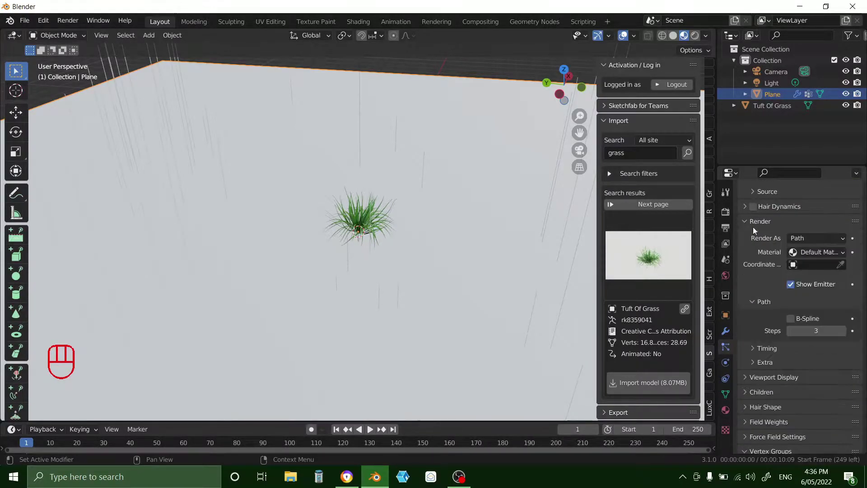
left_click(798, 238)
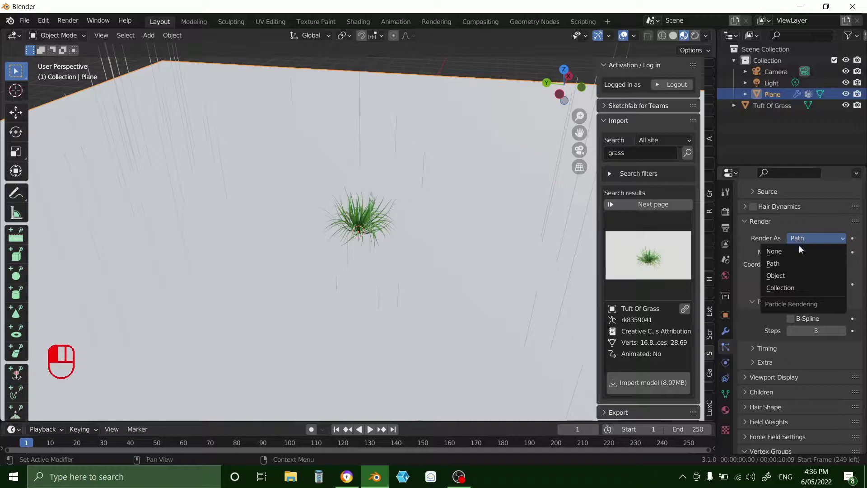
left_click(791, 275)
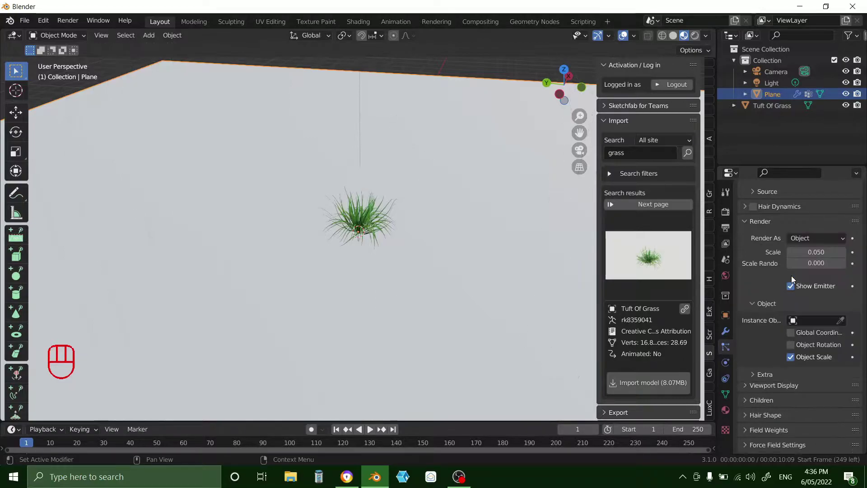
left_click(841, 319)
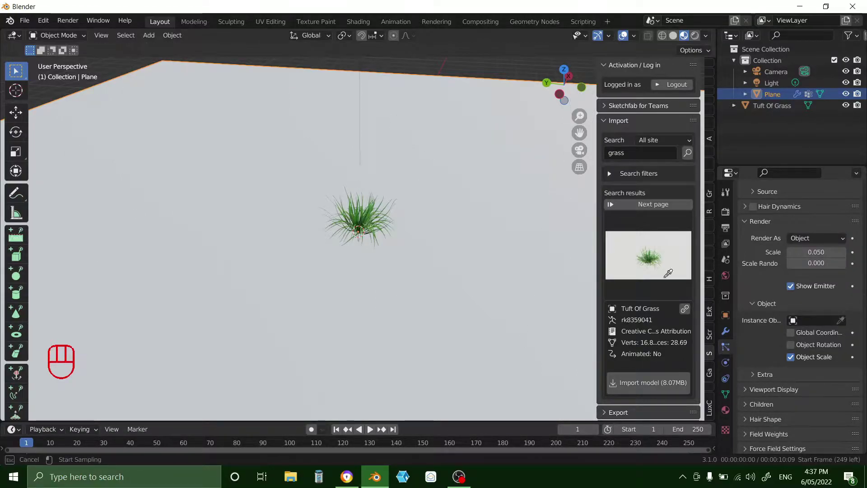
left_click(363, 214)
scroll(497, 155, "down", 2)
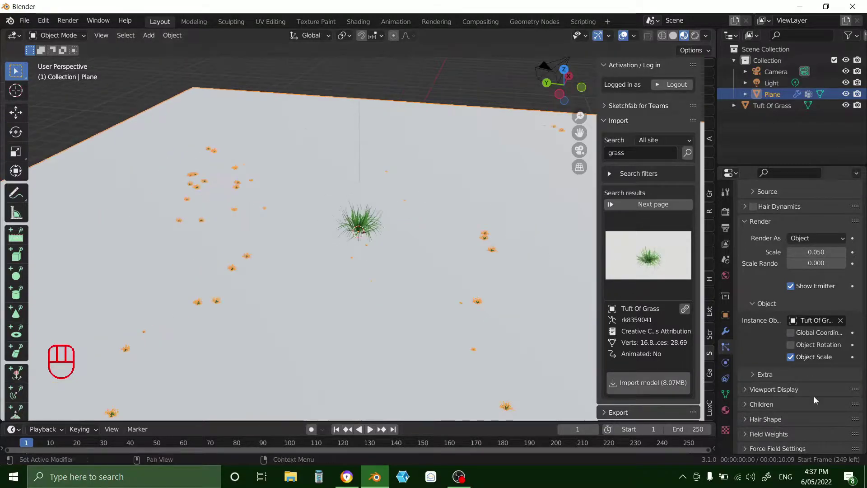
mouse_move(815, 252)
left_mouse_down()
mouse_move(840, 252)
mouse_move(829, 252)
left_mouse_up()
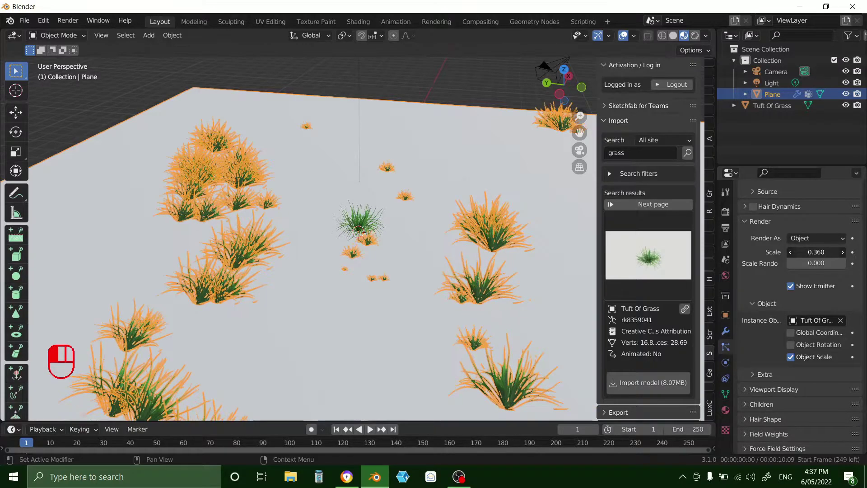
Step: Move the original grass tuft off to the top-left and view through the camera
left_click(359, 226)
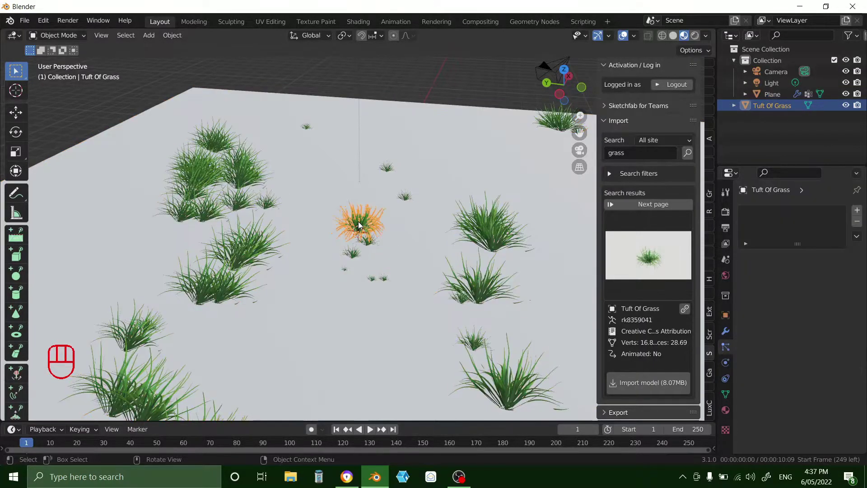
key("g")
key("g")
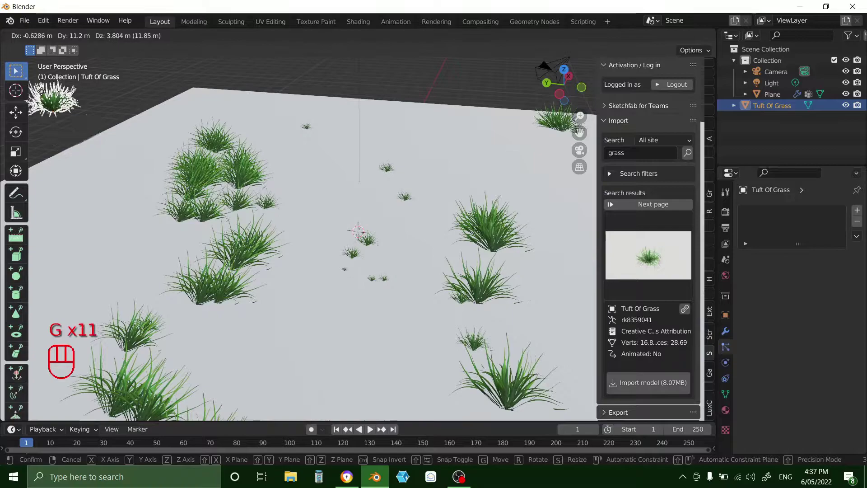
left_click(42, 68)
scroll(502, 128, "down", 5)
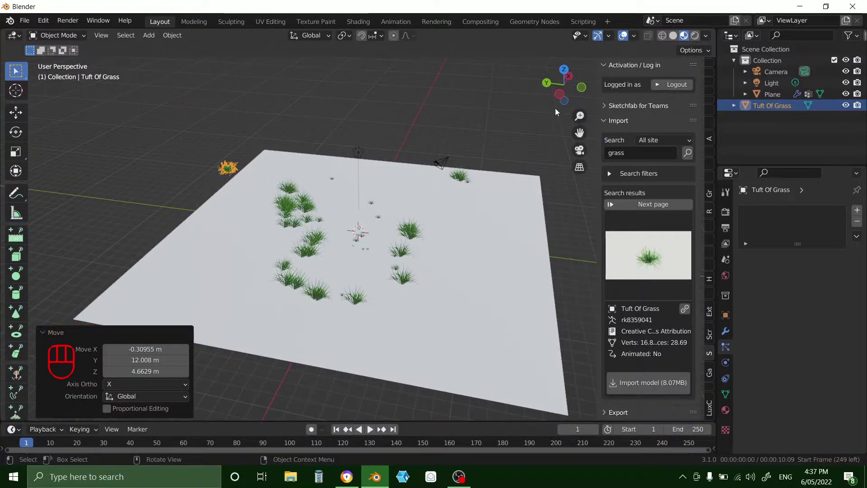
key("KP_0")
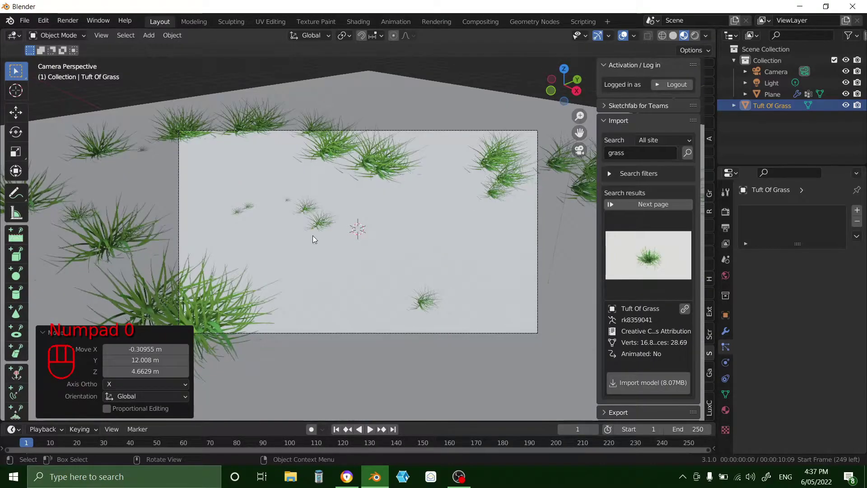
Step: Give the grass instances 0.164 scale randomness and enable Object Rotation
left_click(425, 239)
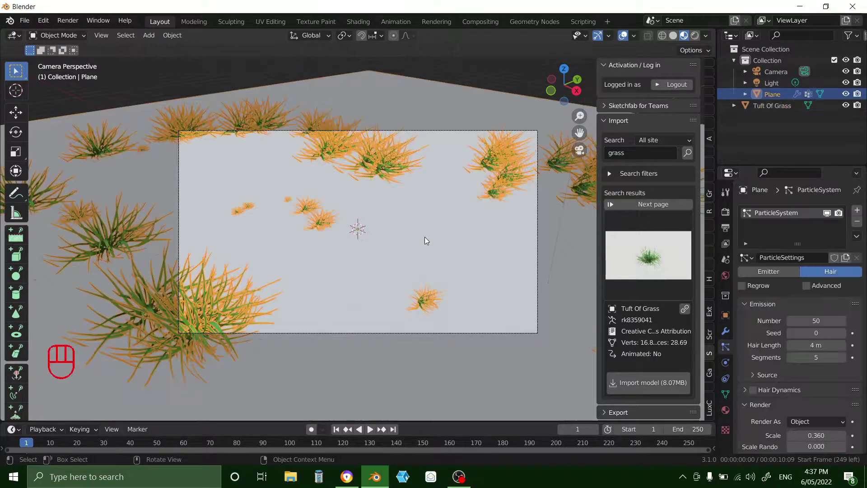
scroll(811, 374, "down", 2)
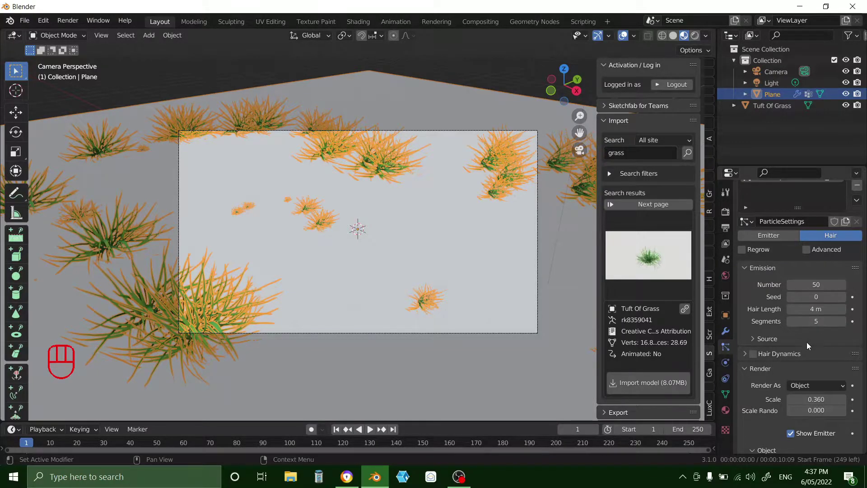
scroll(807, 342, "down", 1)
left_click_drag(811, 395, 798, 381)
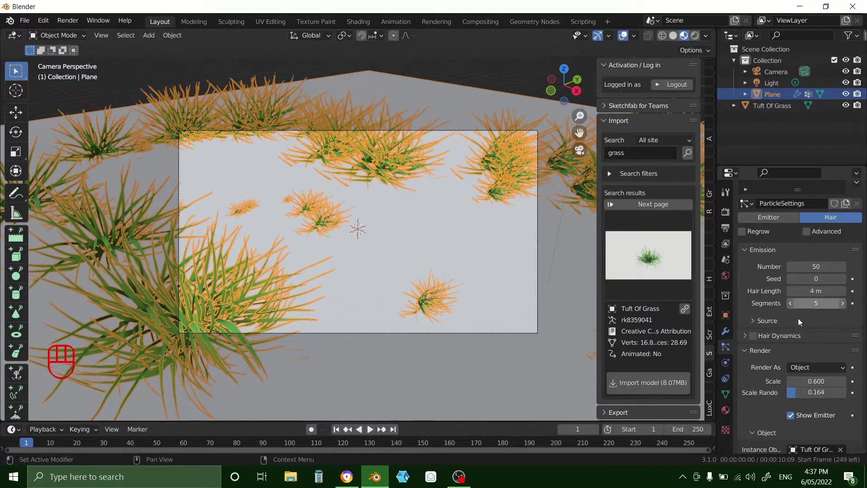
scroll(799, 320, "down", 6)
scroll(799, 320, "down", 2)
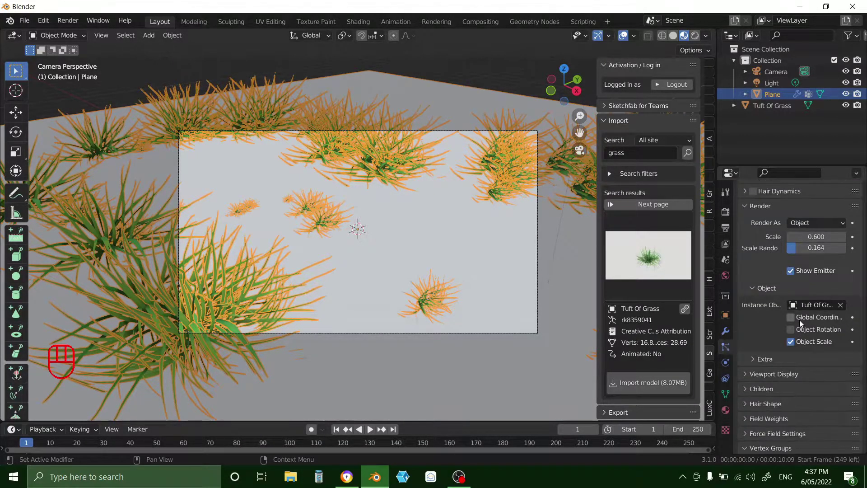
left_click(791, 330)
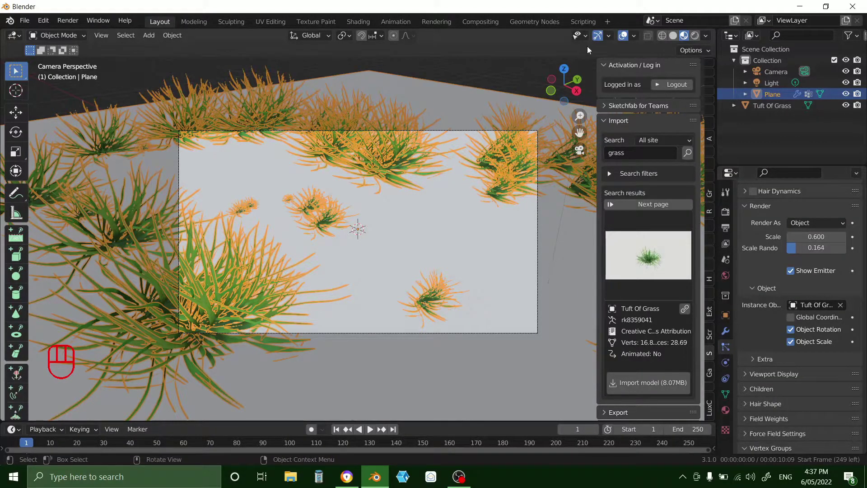
left_click_drag(561, 90, 556, 138)
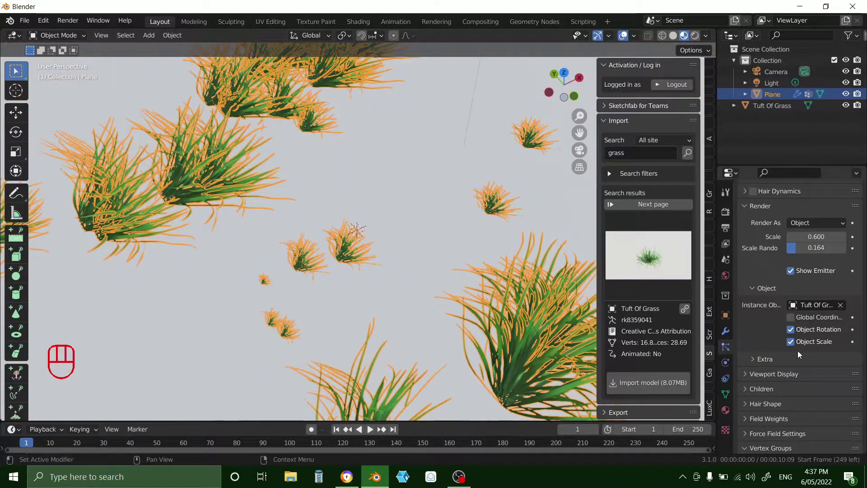
Step: Turn off object rotation for the grass instances and enable Advanced particle settings
left_click(791, 330)
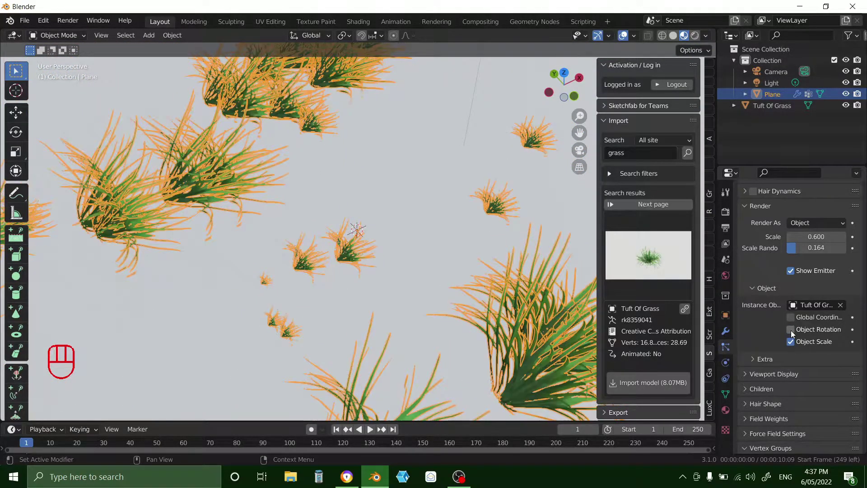
scroll(791, 332, "down", 5)
scroll(742, 248, "up", 10)
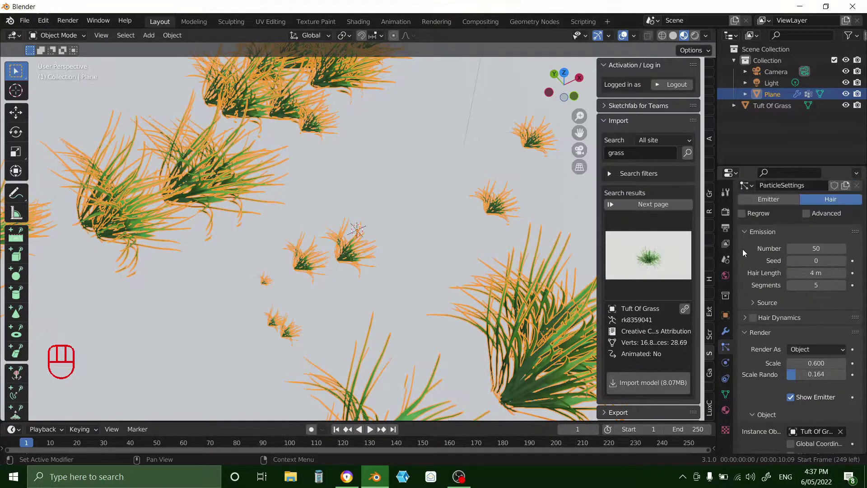
left_click(806, 213)
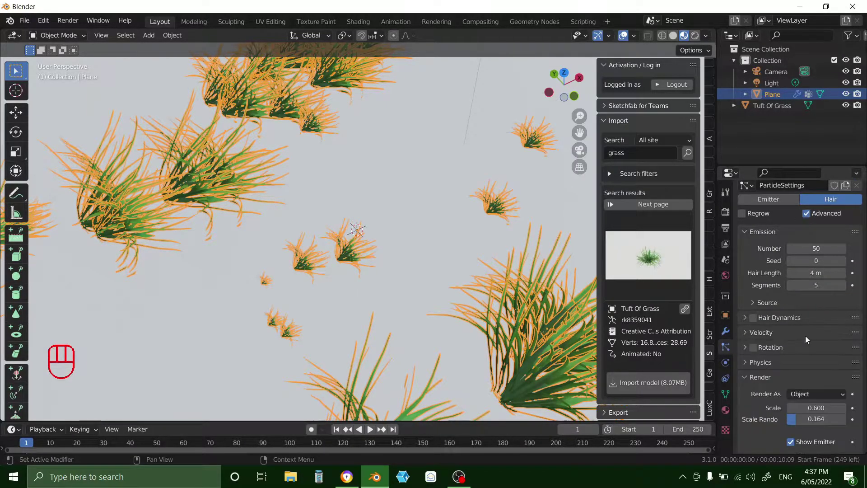
scroll(815, 367, "down", 1)
Step: Enable particle Rotation with orientation axis Object X and orbit to a low view
left_click(752, 330)
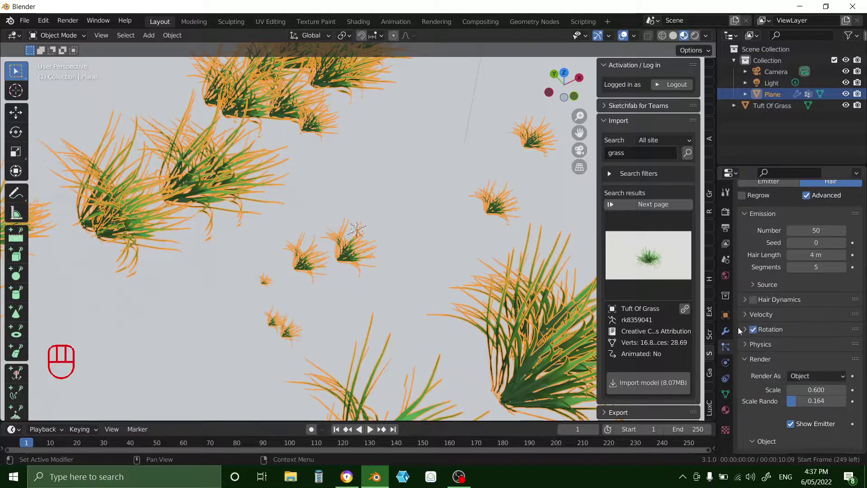
left_click(743, 329)
scroll(798, 343, "down", 3)
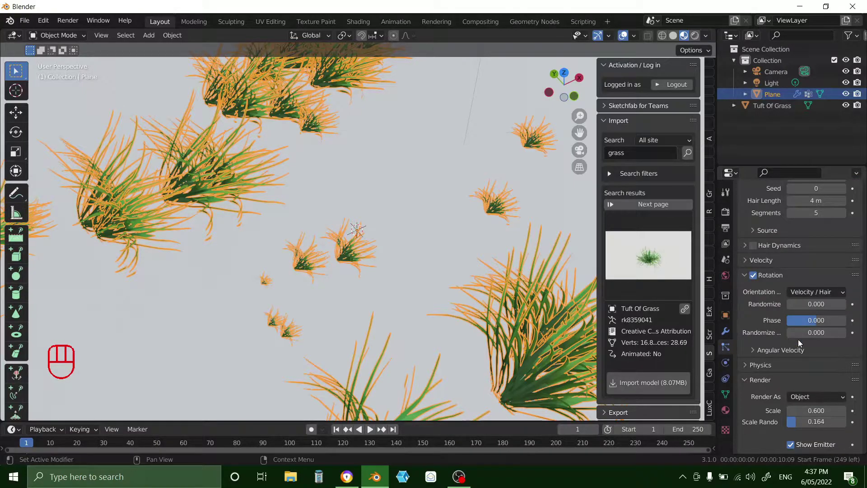
left_click(806, 291)
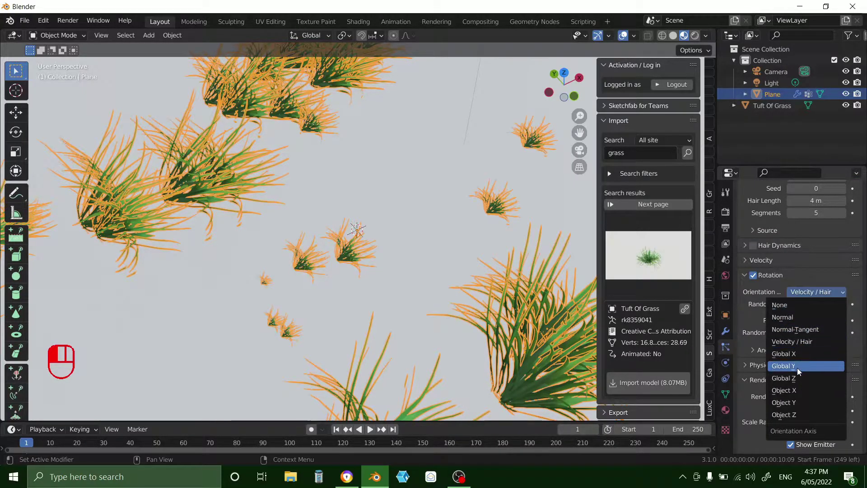
left_click(798, 391)
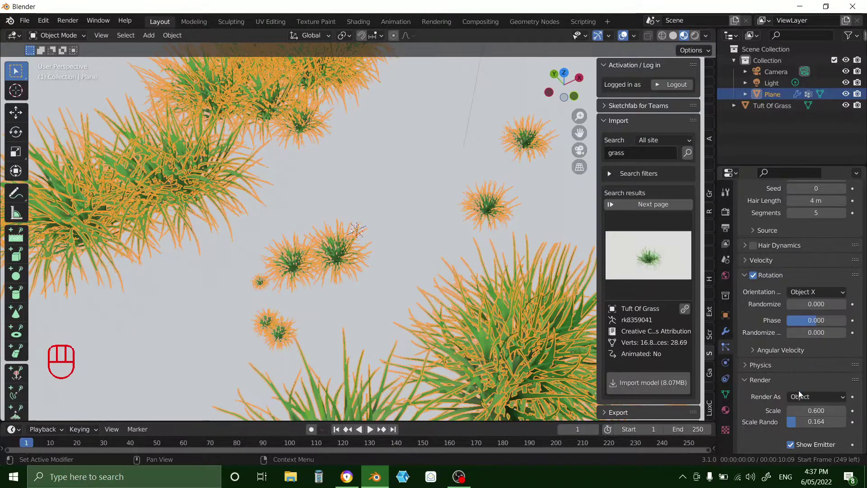
left_click_drag(553, 105, 553, 98)
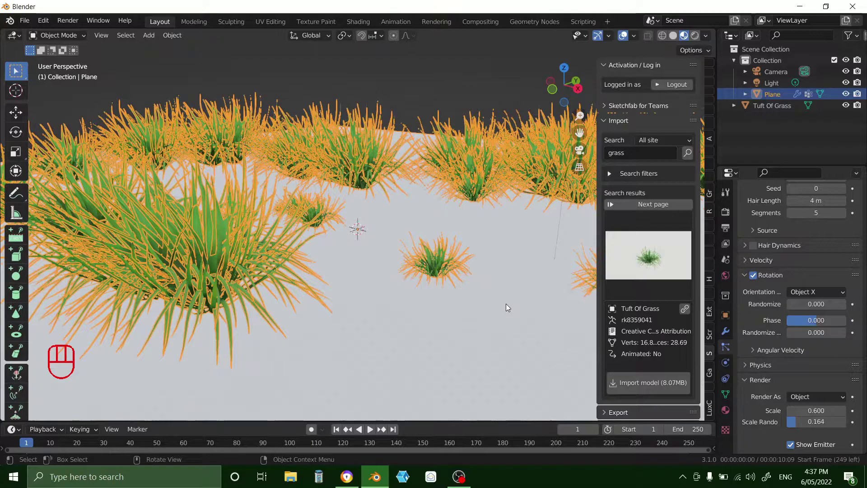
Step: Look through the scene camera and select the Plane for weight painting
key("KP_0")
left_click(474, 74)
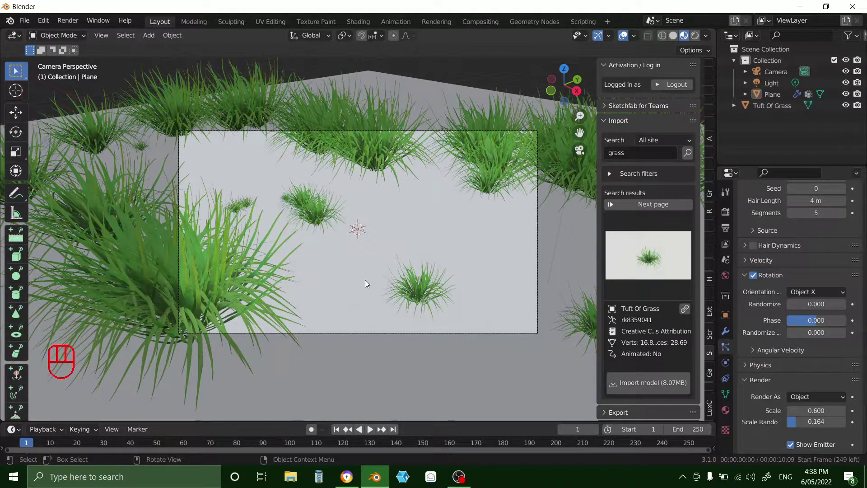
scroll(364, 280, "down", 5)
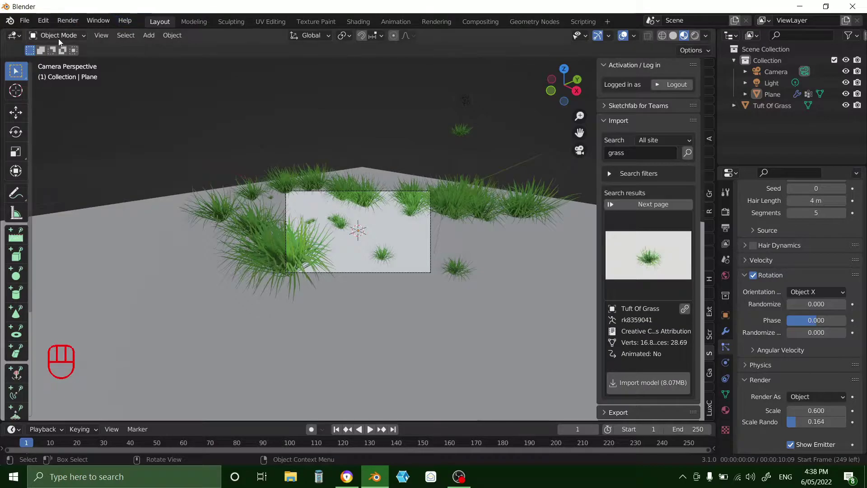
left_click(58, 38)
left_click(96, 130)
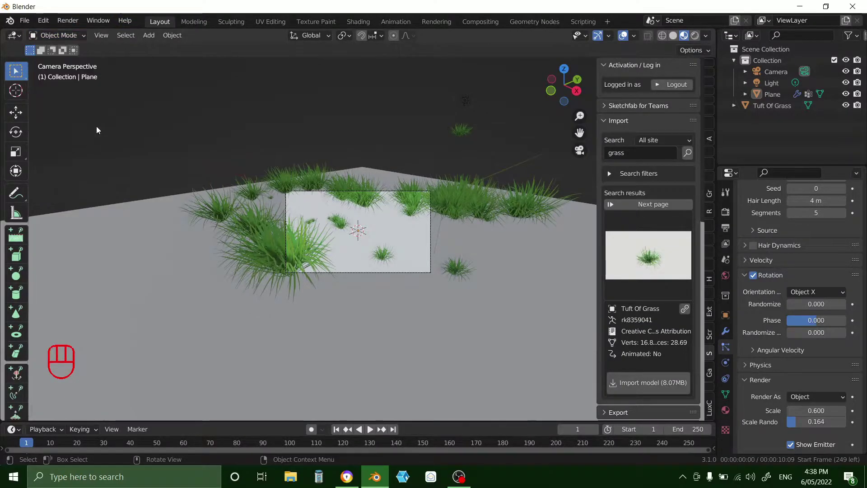
left_click(93, 247)
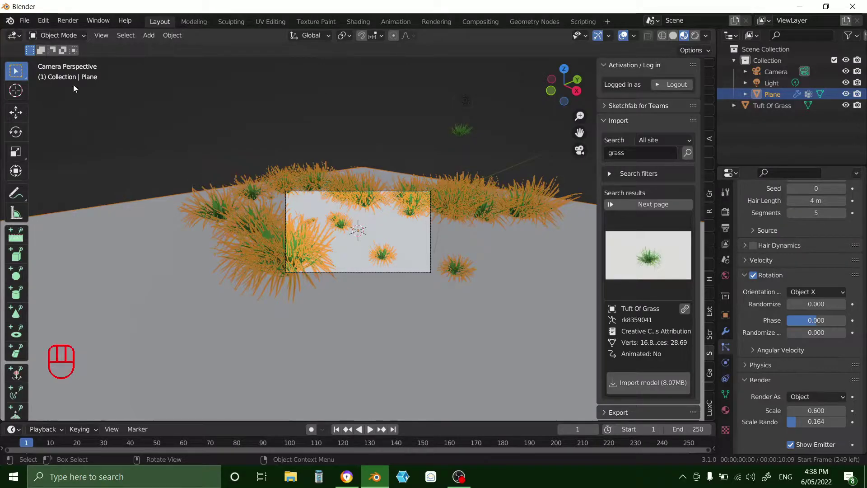
left_click(62, 36)
Step: Enter Weight Paint mode and clear the Kink, Clump and Length vertex groups
left_click(72, 99)
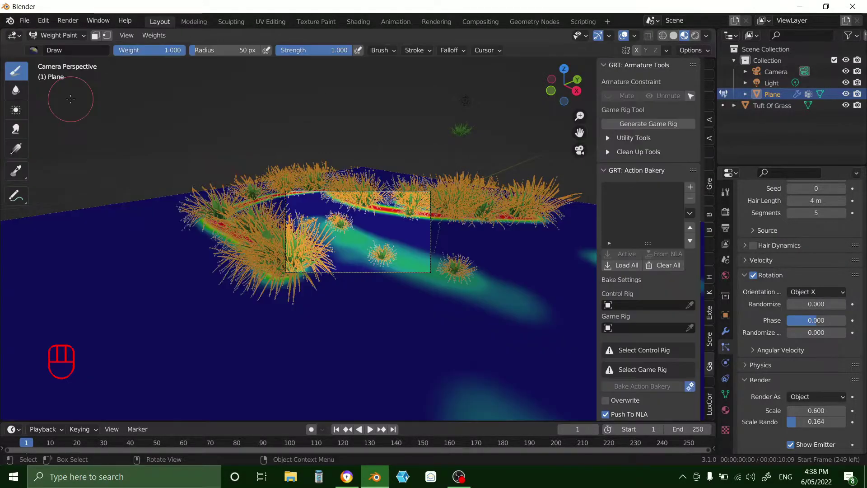
left_click_drag(565, 84, 497, 132)
scroll(497, 132, "down", 10)
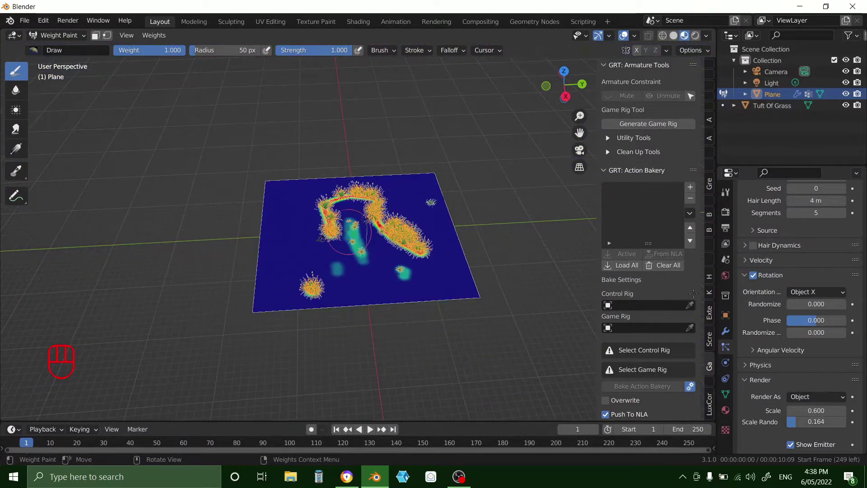
scroll(783, 346, "down", 8)
scroll(814, 340, "down", 7)
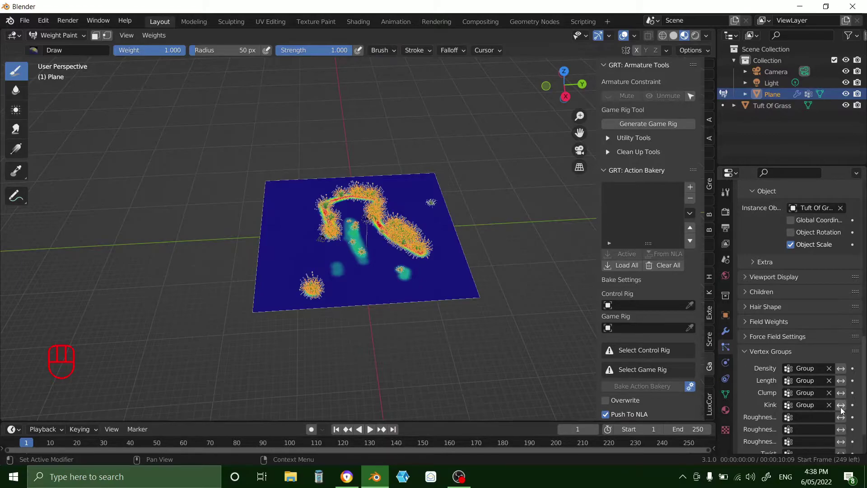
left_click(829, 404)
left_click(829, 393)
left_click(829, 381)
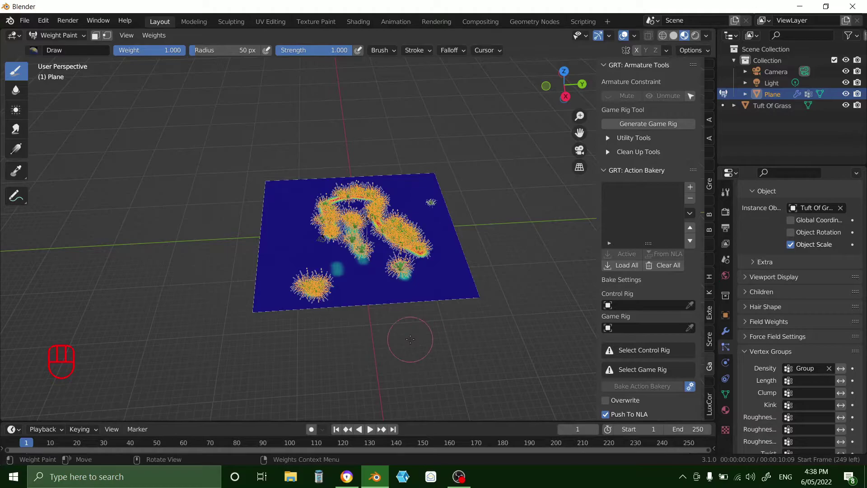
Step: Paint three weight strokes on the plane: left side, top right and bottom edge
scroll(410, 339, "up", 6)
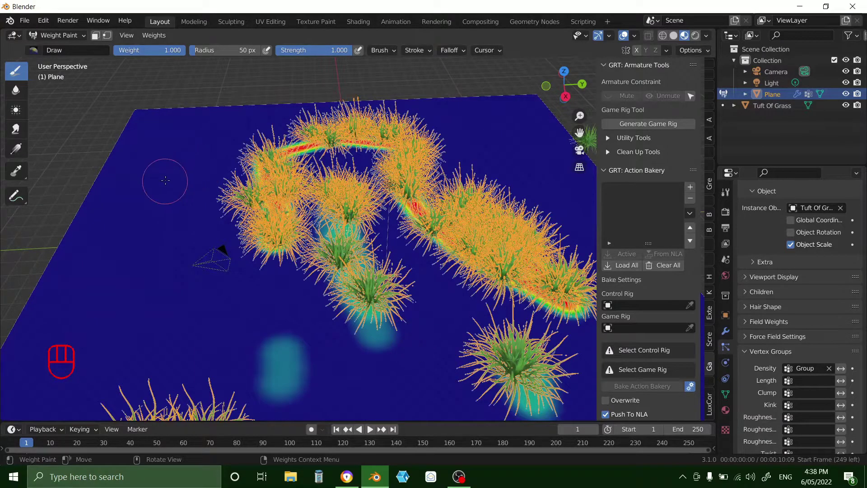
mouse_move(165, 181)
left_mouse_down()
mouse_move(152, 154)
mouse_move(160, 196)
mouse_move(143, 242)
left_mouse_up()
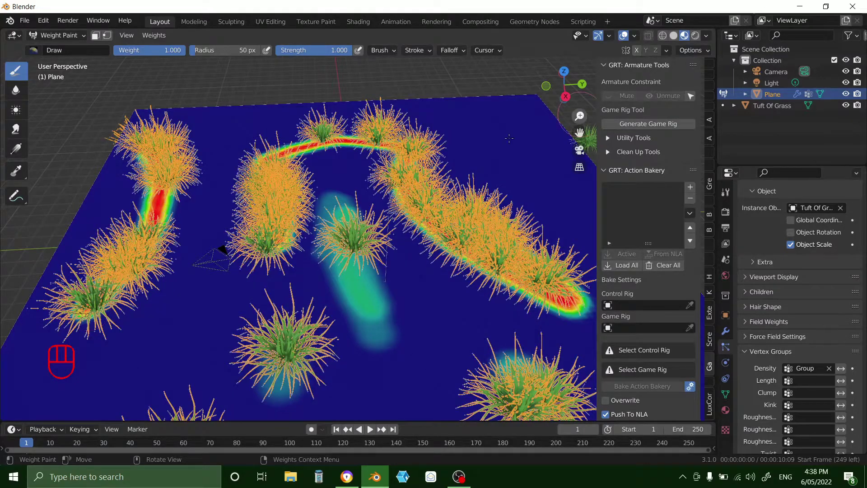
mouse_move(509, 138)
left_mouse_down()
mouse_move(465, 120)
mouse_move(530, 164)
mouse_move(569, 253)
mouse_move(575, 298)
left_mouse_up()
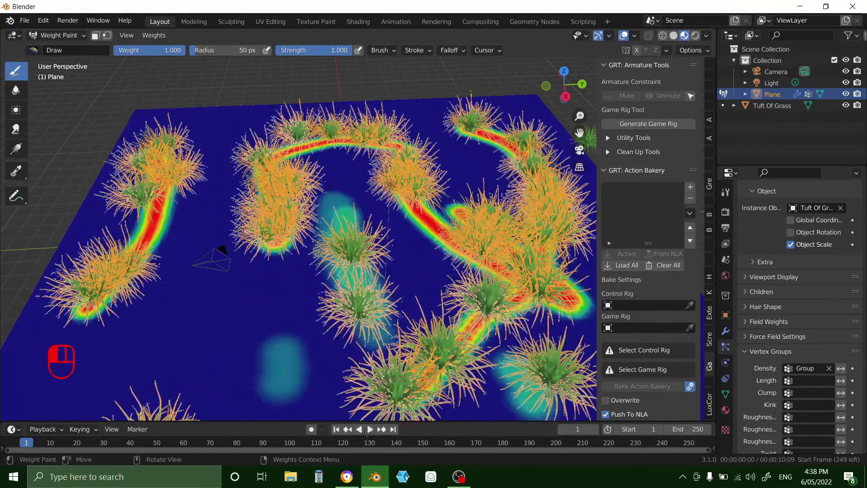
scroll(471, 304, "down", 6)
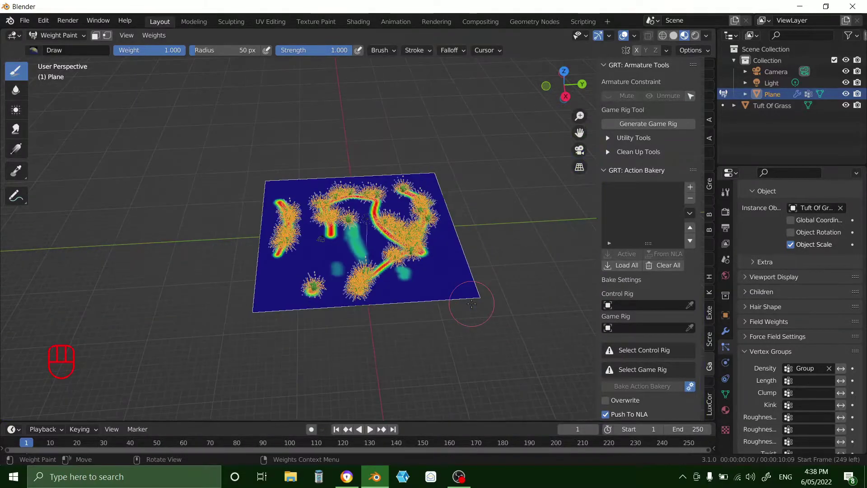
scroll(472, 304, "down", 2)
mouse_move(435, 252)
left_mouse_down()
mouse_move(389, 284)
mouse_move(349, 295)
mouse_move(247, 273)
left_mouse_up()
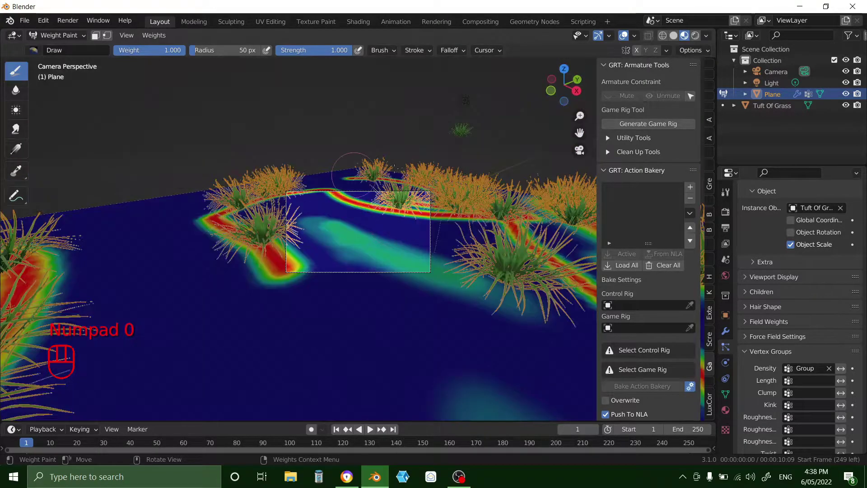
Step: Orbit to a closer angle and align the scene camera to the current view
mouse_move(564, 85)
left_mouse_down()
mouse_move(587, 90)
mouse_move(565, 79)
left_mouse_up()
scroll(477, 194, "down", 4)
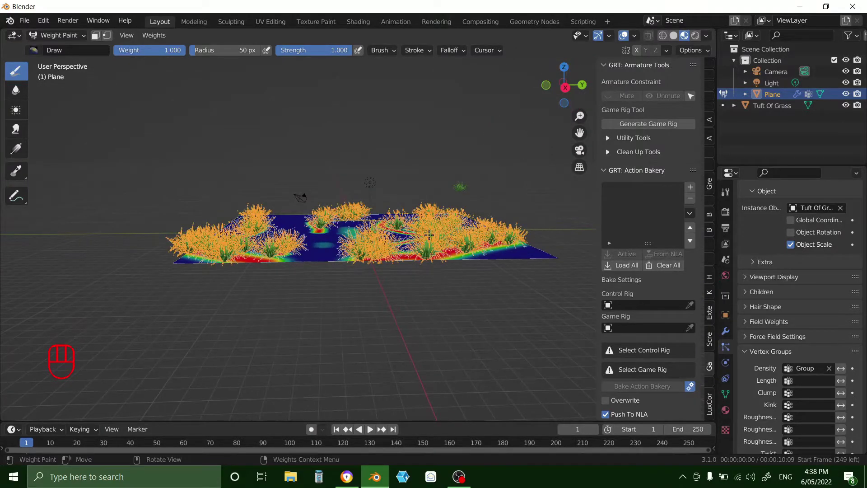
scroll(429, 234, "up", 6)
key("ctrl+alt")
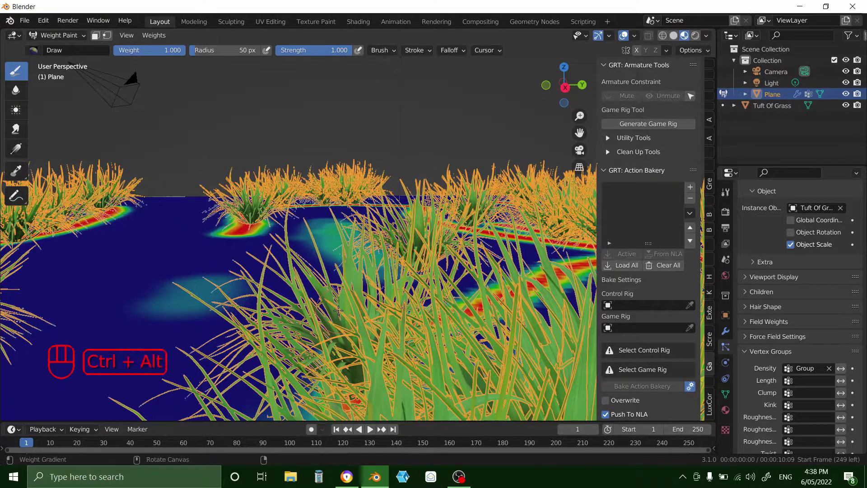
key("ctrl+alt+KP_0")
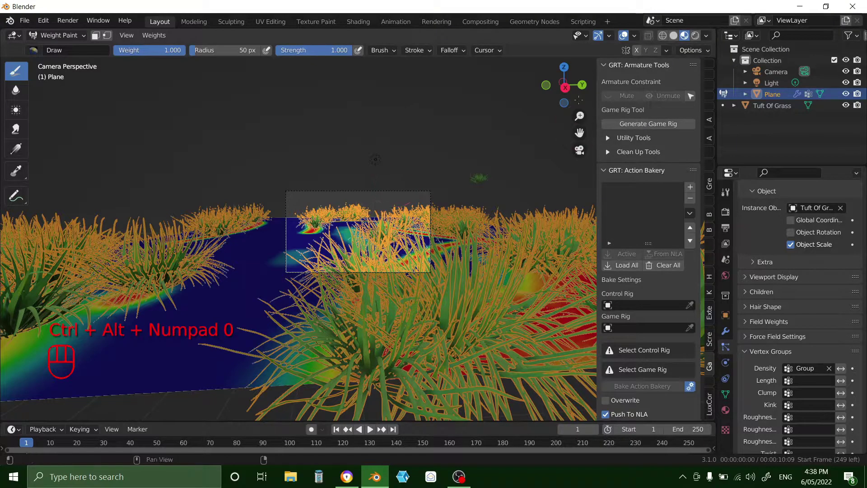
middle_click_drag(465, 244, 468, 241)
scroll(468, 242, "down", 6)
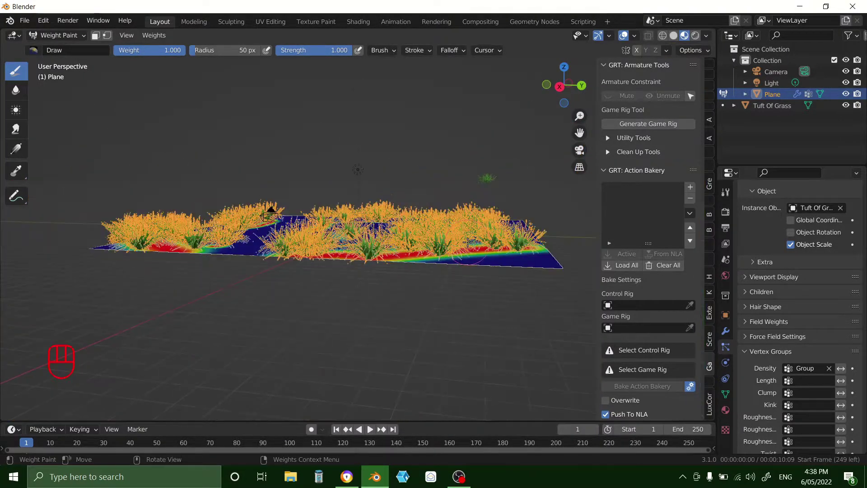
key("ctrl+alt+KP_0")
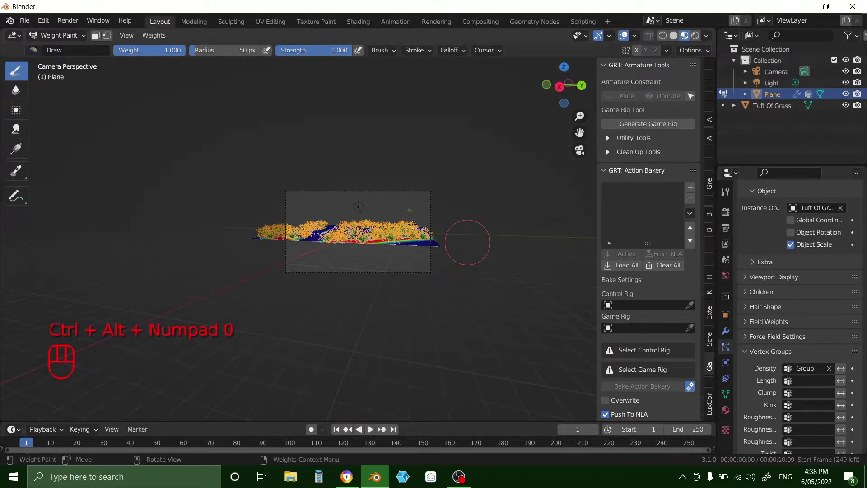
scroll(497, 213, "up", 6)
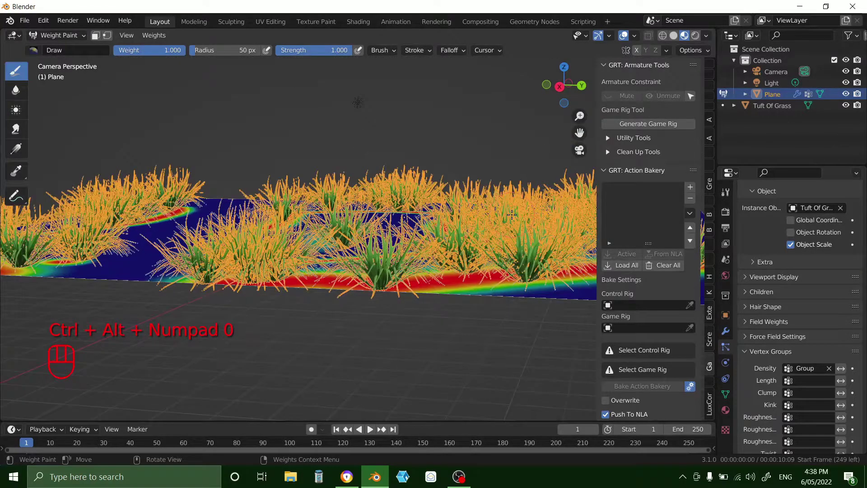
Step: Orbit to view the painted plane from above and realign the camera, then zoom out
left_click(588, 82)
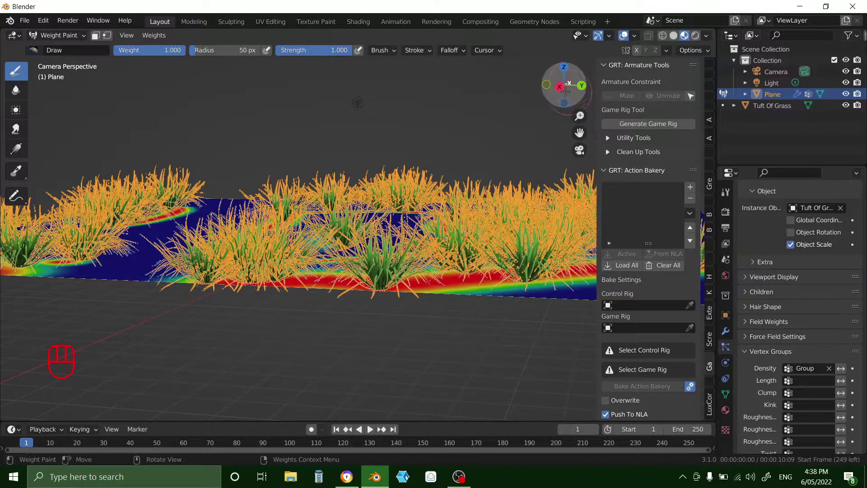
left_click_drag(572, 83, 446, 269)
scroll(446, 269, "up", 6)
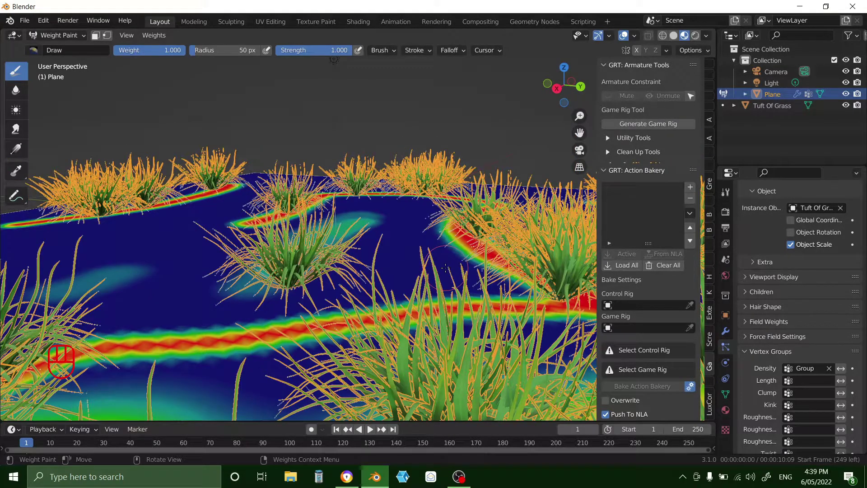
scroll(446, 268, "down", 2)
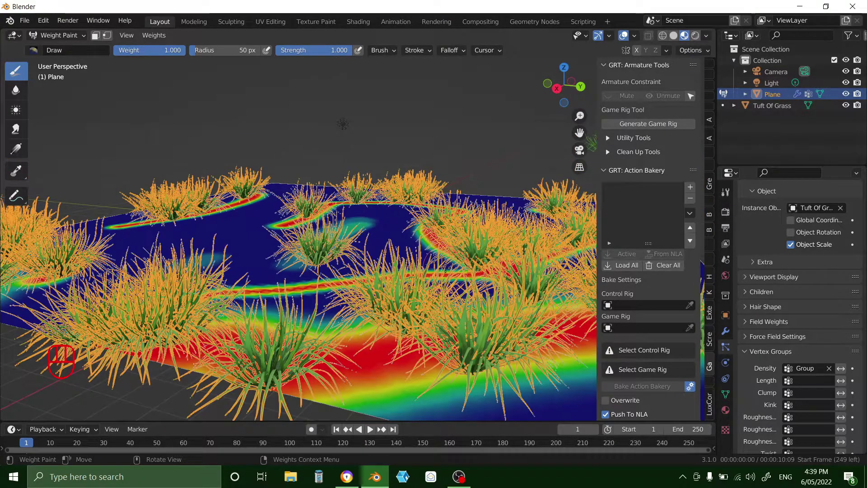
key("ctrl+alt+KP_0")
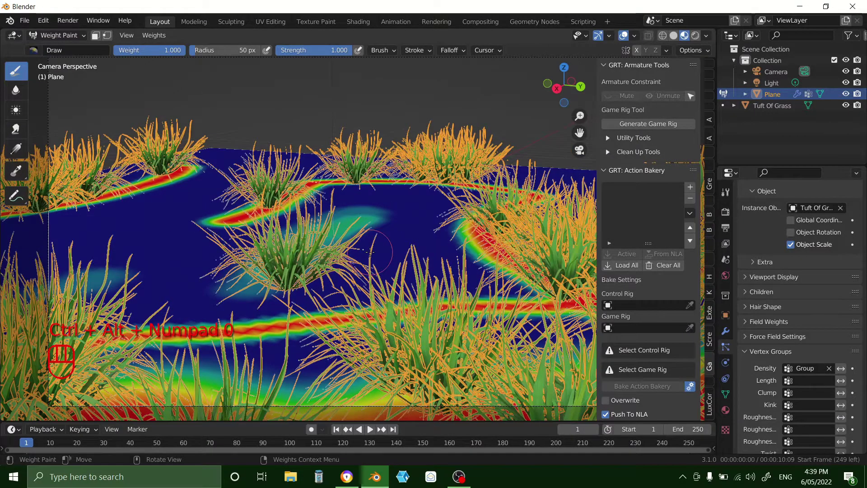
scroll(370, 251, "down", 2)
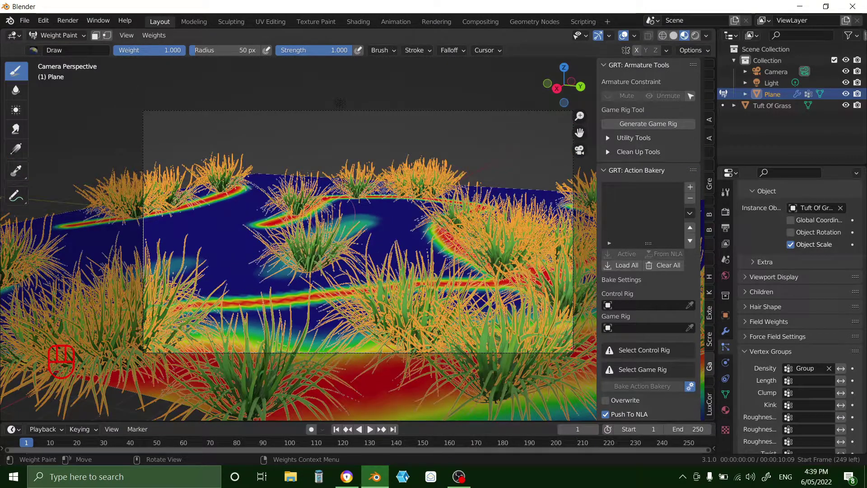
Step: Return the plane to Object Mode and add a new Principled BSDF material, Material.001
left_click(74, 36)
left_click(67, 49)
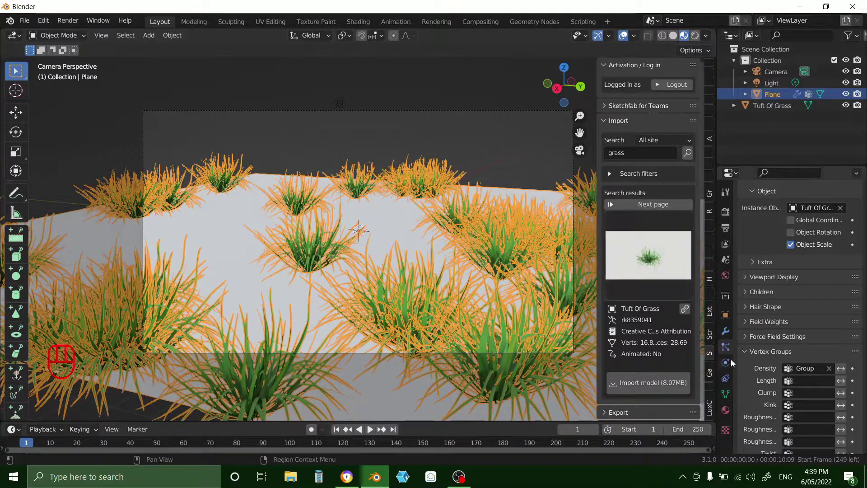
left_click(726, 411)
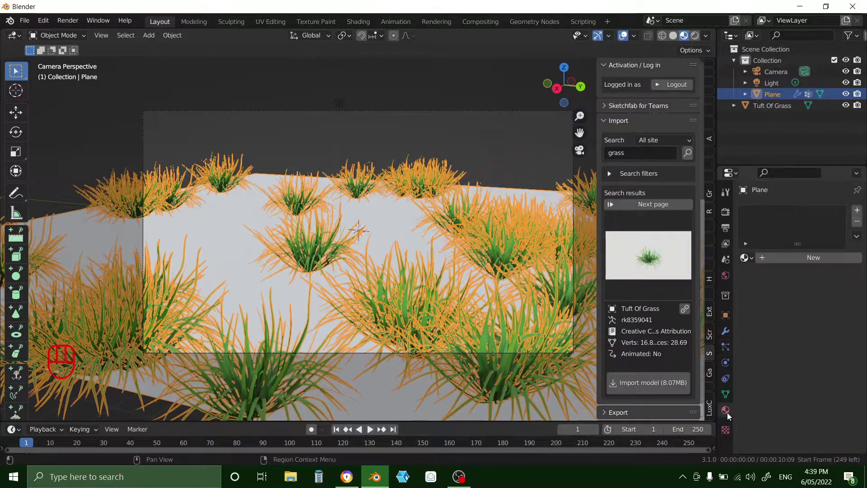
left_click(790, 256)
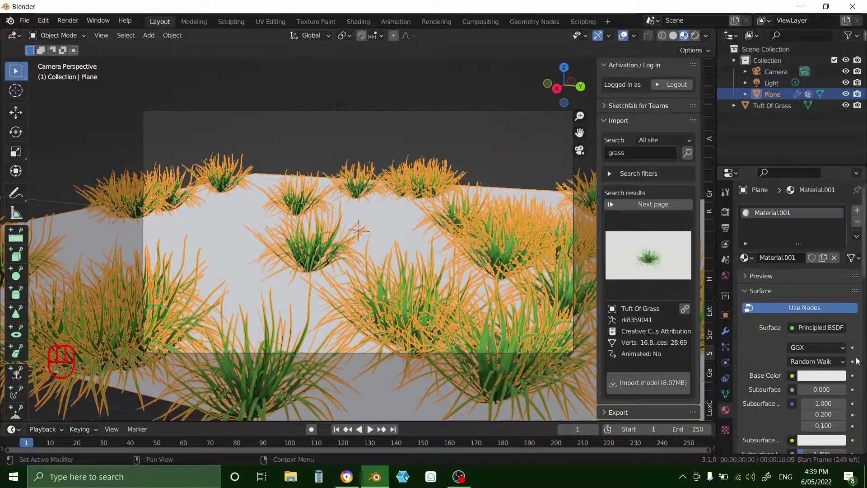
scroll(853, 359, "down", 3)
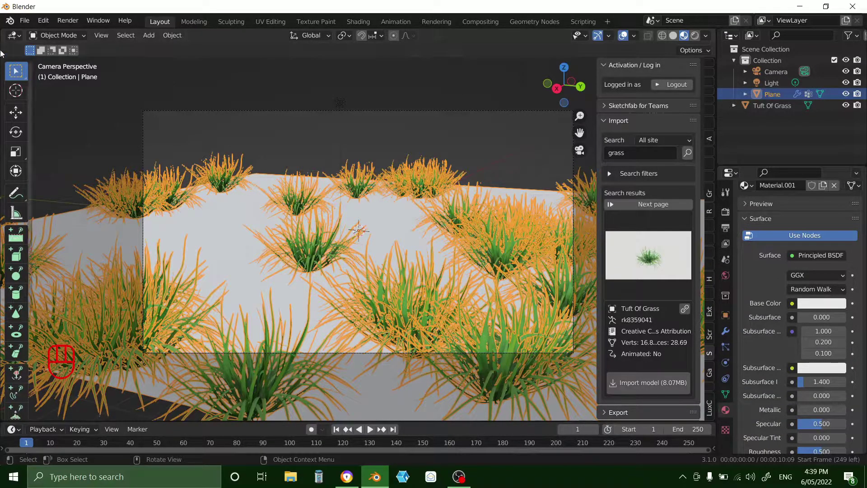
Step: Split the viewport, hide its sidebar, and turn the left area into a Shader Editor
left_click_drag(3, 35, 375, 203)
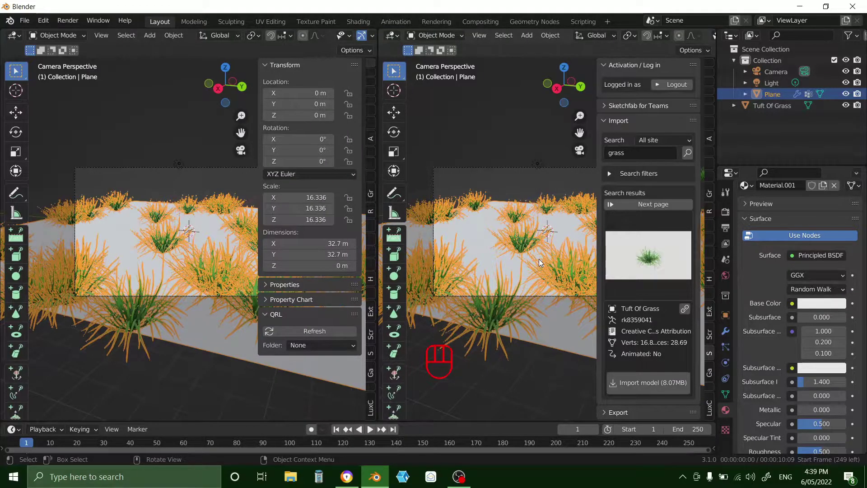
key("n")
left_click(14, 35)
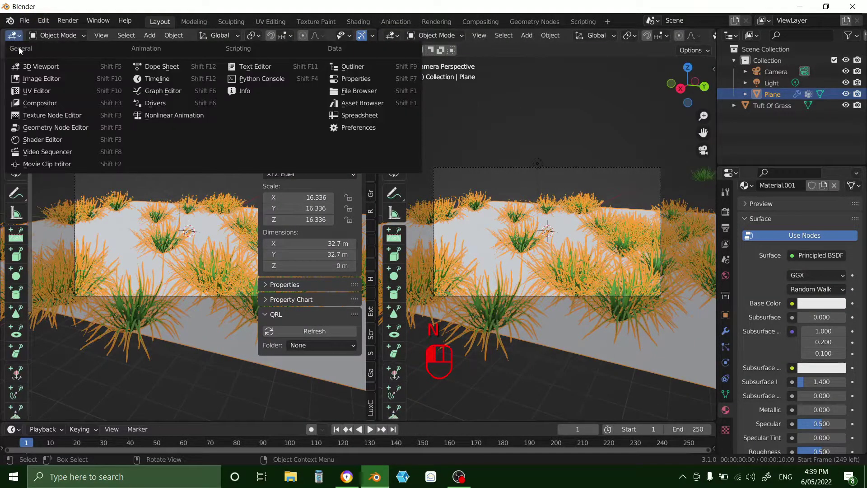
left_click(29, 140)
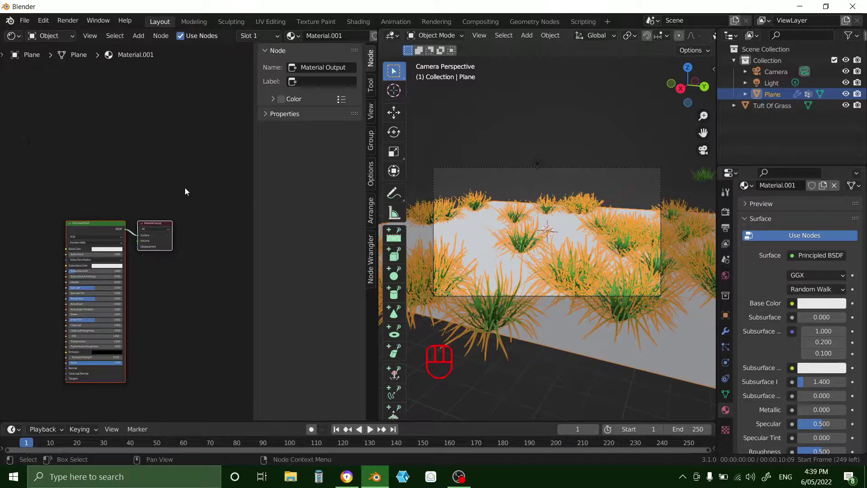
scroll(75, 218, "down", 1)
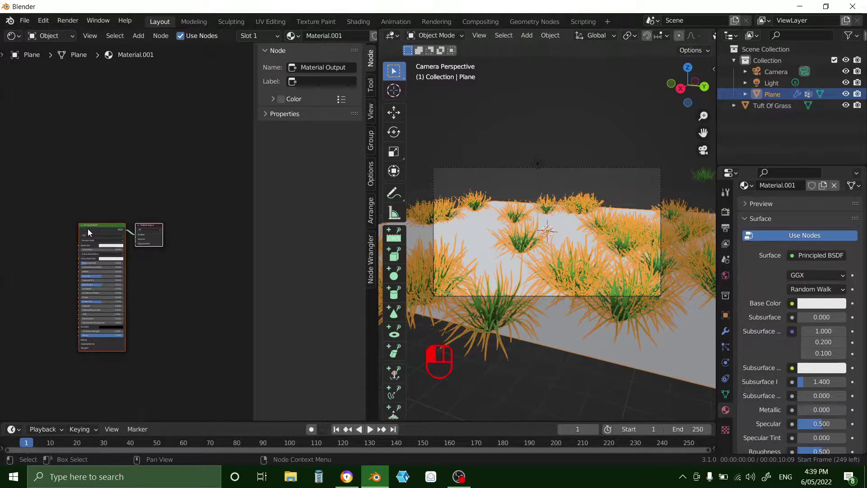
left_click_drag(94, 227, 177, 190)
scroll(144, 218, "up", 3)
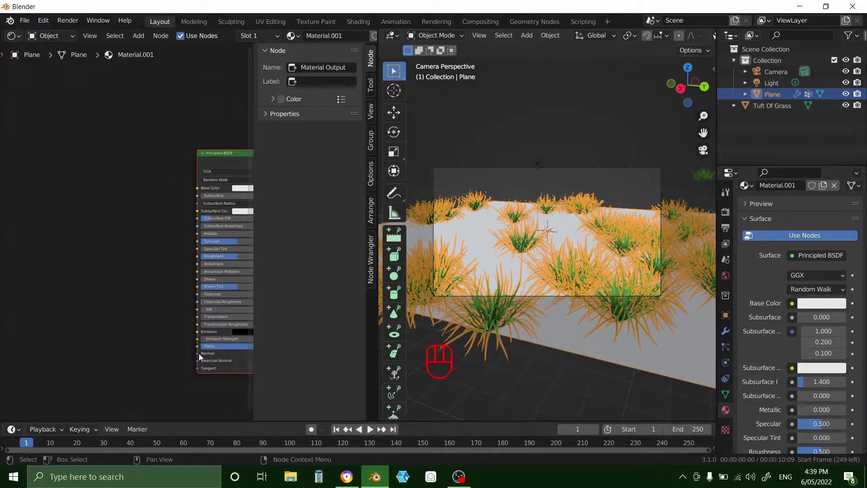
Step: Add a Bump node on the Normal input, driven by a Noise Texture on its Height
left_click_drag(197, 353, 166, 331)
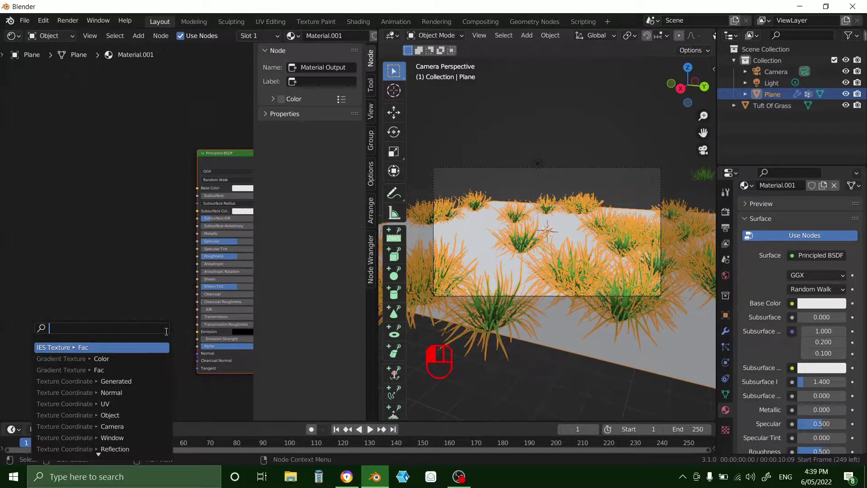
type("bump")
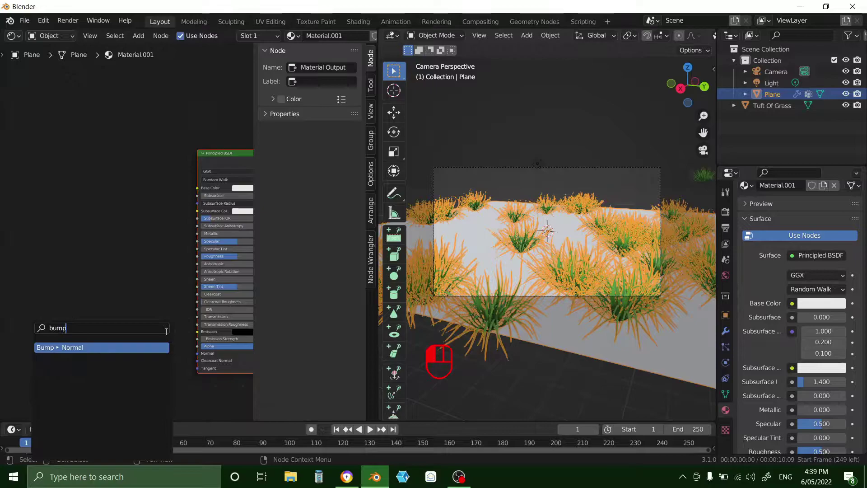
left_click(141, 350)
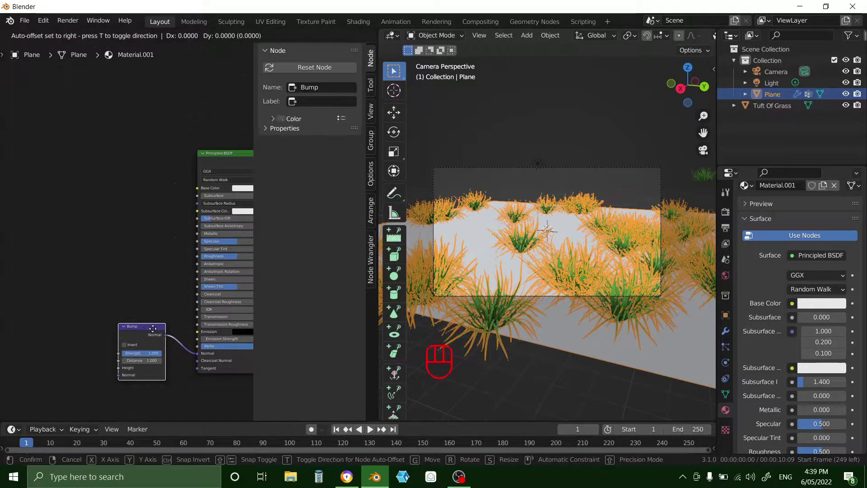
left_click(153, 329)
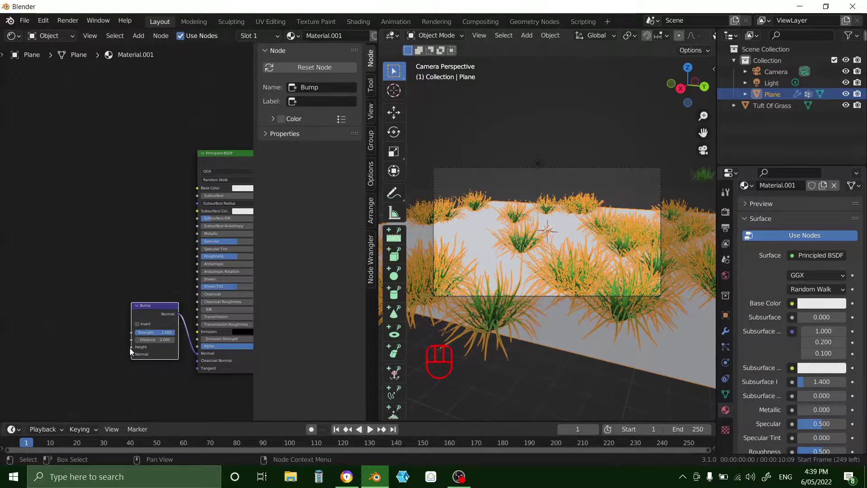
left_click_drag(131, 346, 104, 321)
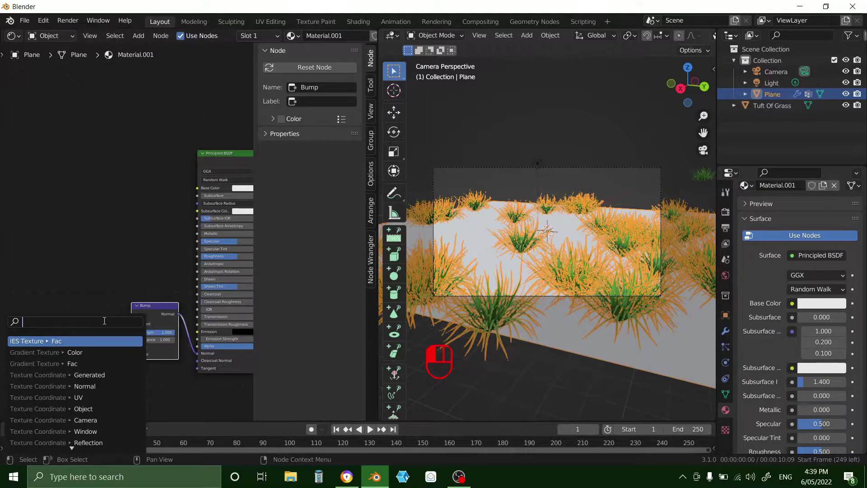
type("noise")
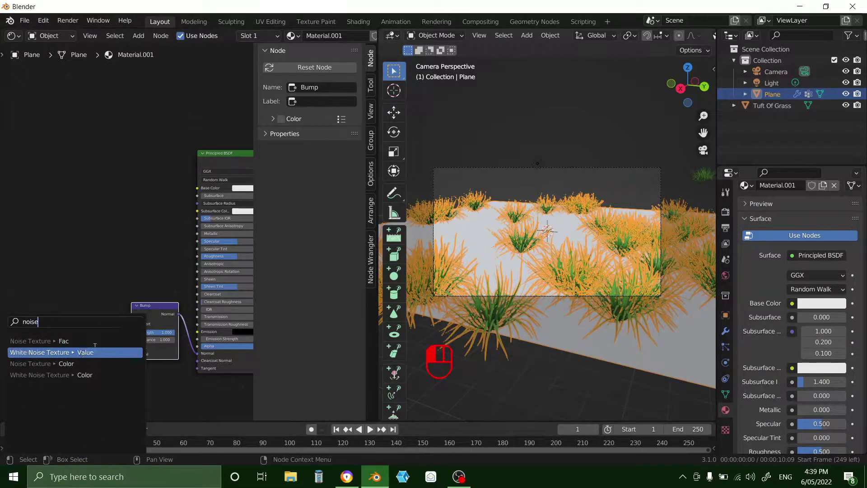
left_click(90, 342)
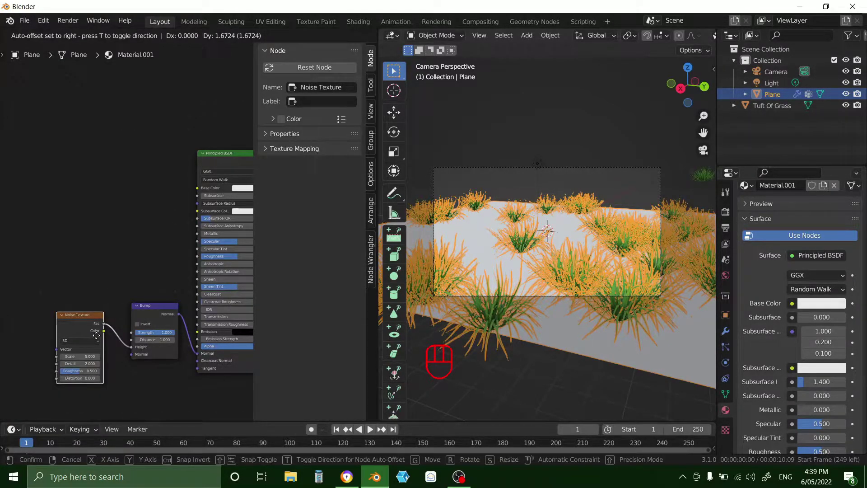
left_click(120, 293)
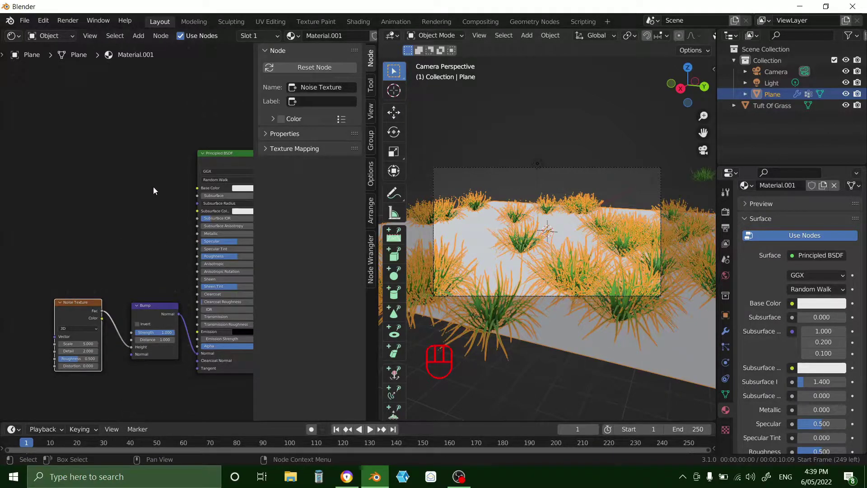
Step: Add a ColorRamp and connect its colour to the Principled BSDF Base Color
key("shift+a")
left_click(128, 192)
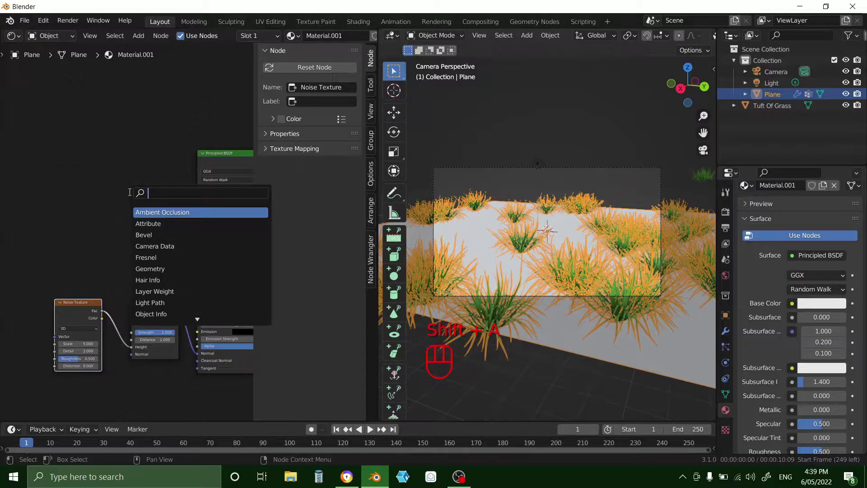
type("co")
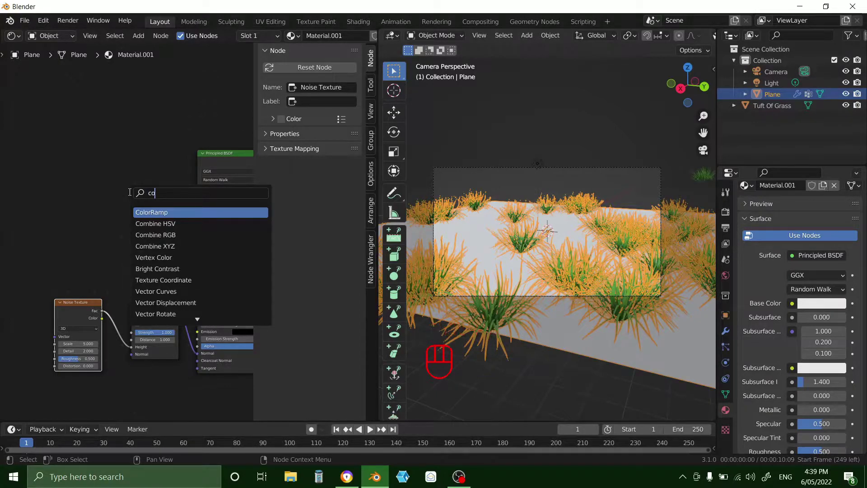
key("Return")
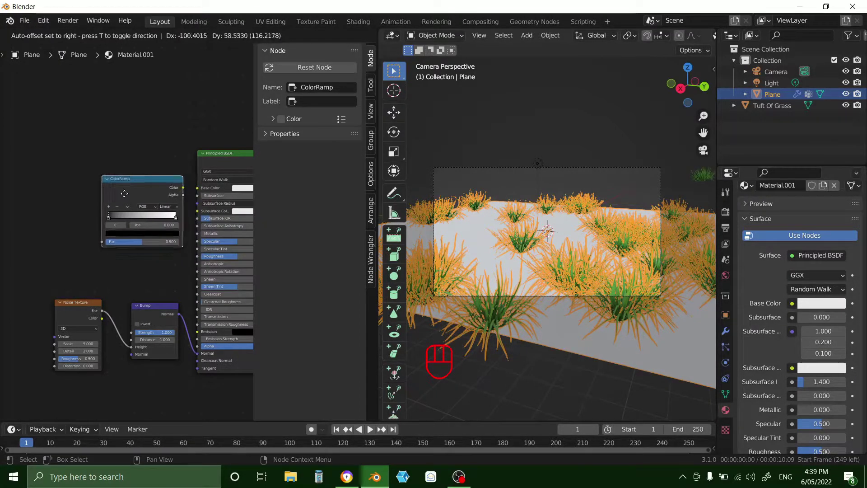
left_click(164, 194)
left_click_drag(180, 185, 200, 189)
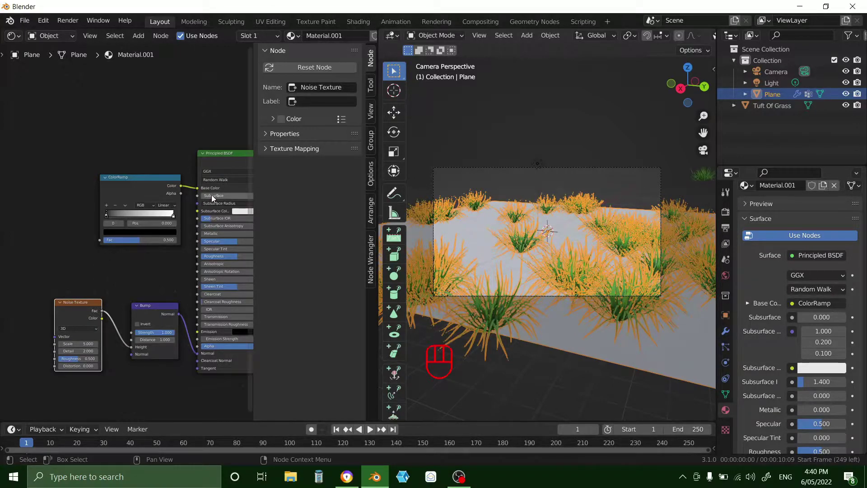
Step: Colour the ramp orange on the right and dark brown on the left; raise Noise Detail to about 5.9
left_click(174, 217)
left_click(169, 233)
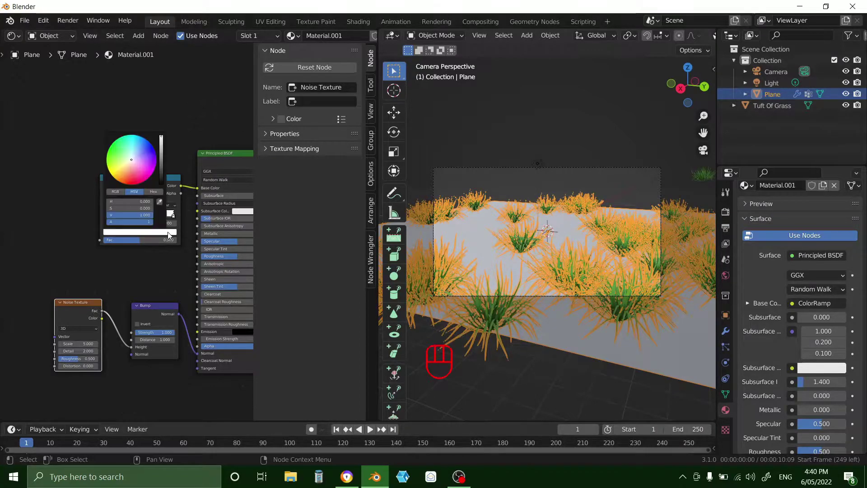
left_click_drag(131, 160, 161, 171)
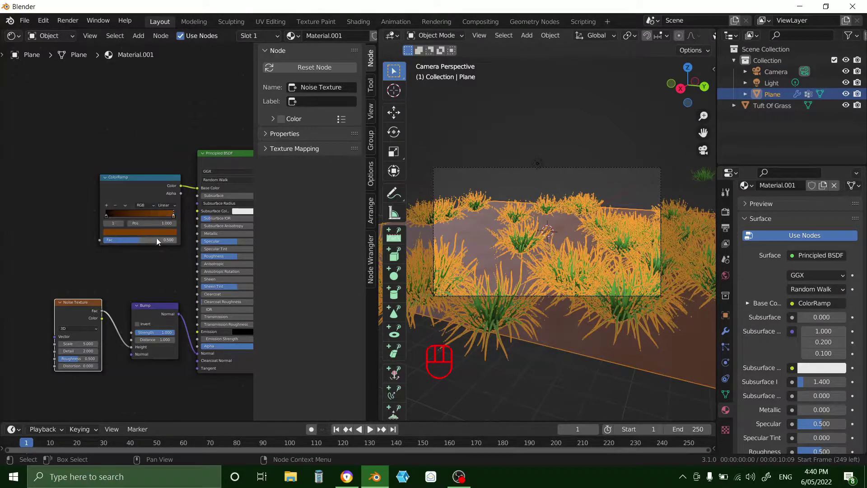
left_click(106, 215)
left_click(120, 232)
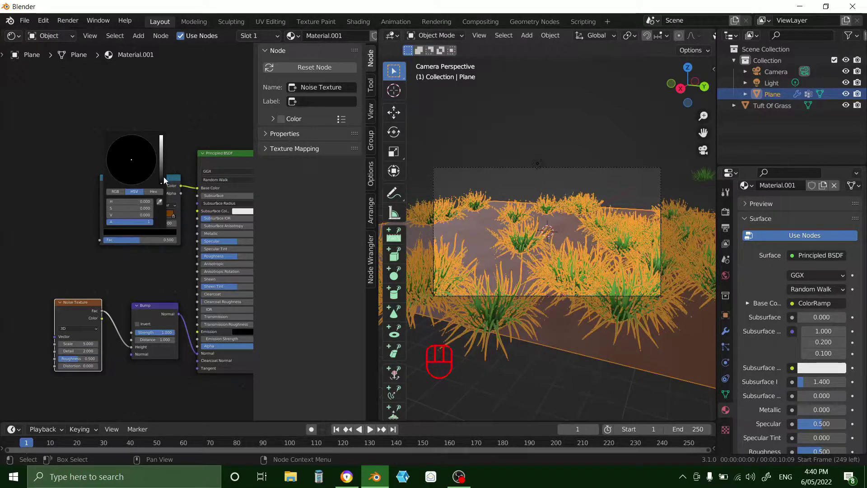
left_click_drag(161, 179, 162, 175)
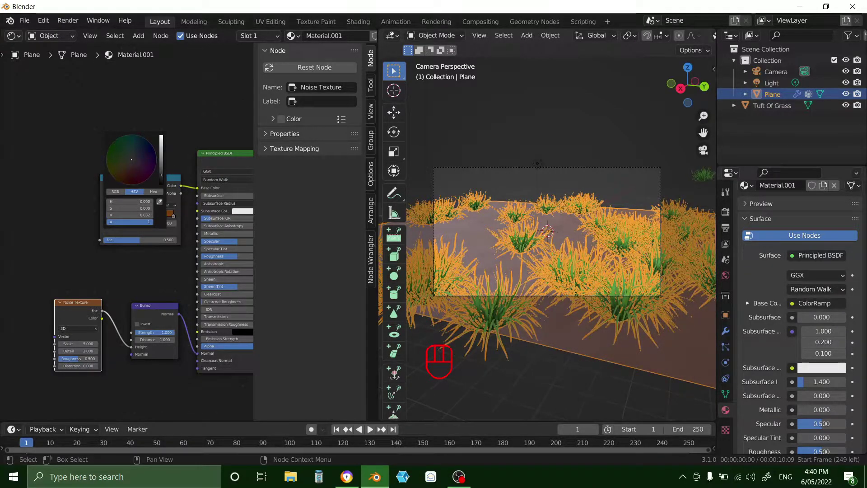
left_click(117, 180)
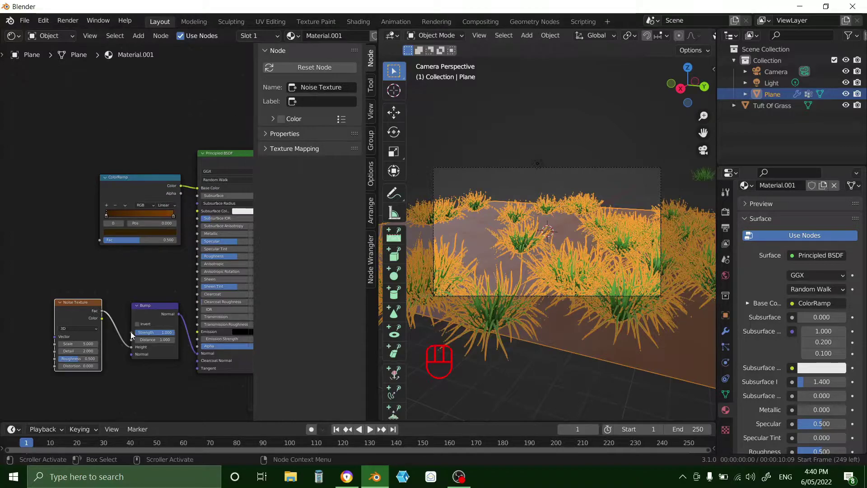
left_click_drag(77, 351, 77, 351)
Step: Set Noise Texture detail 30, scale 8.7, roughness 0.727 and raise its distortion
left_click(77, 351)
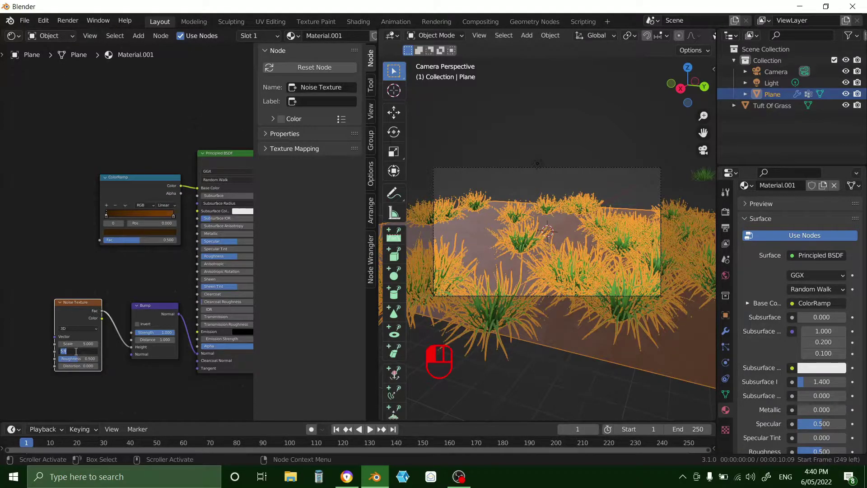
type("30")
left_click(32, 322)
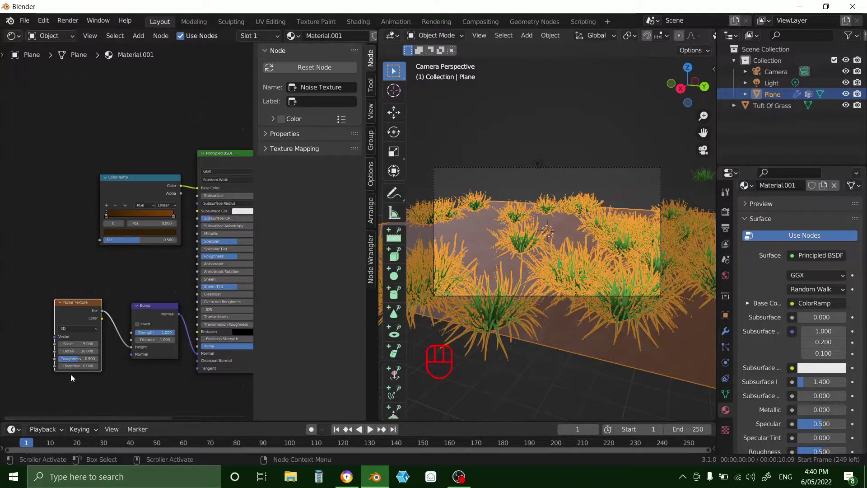
left_click(73, 366)
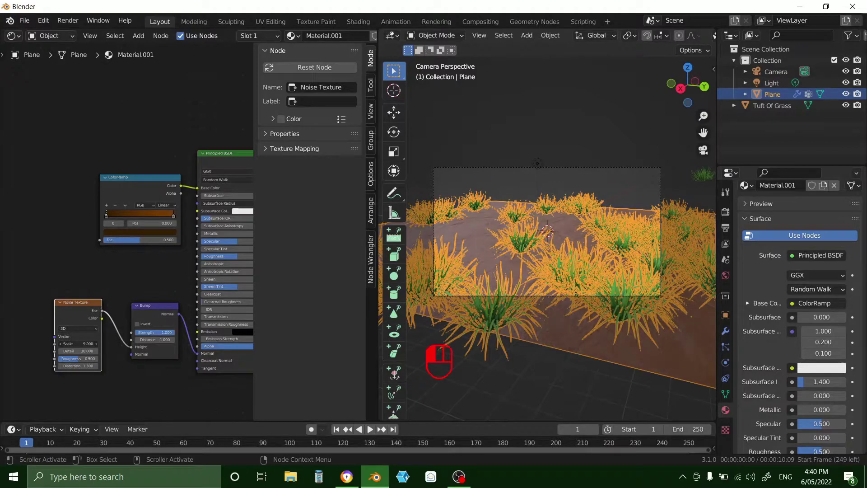
left_click_drag(77, 344, 89, 358)
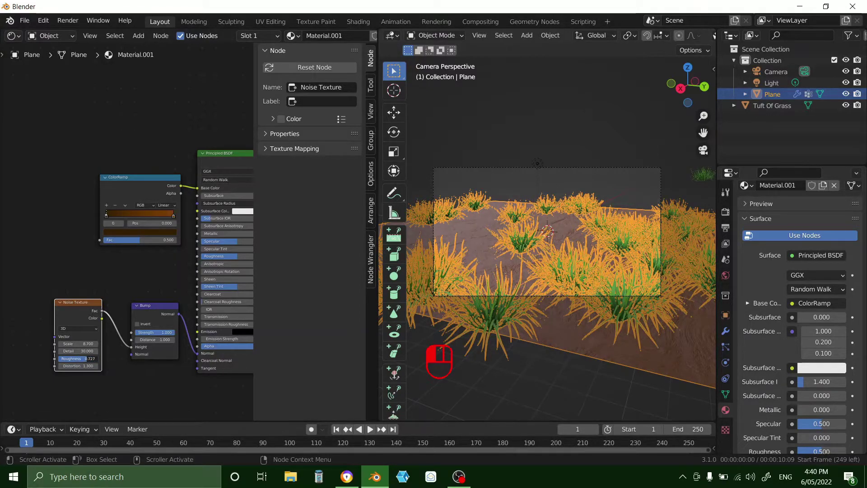
left_click_drag(88, 358, 89, 358)
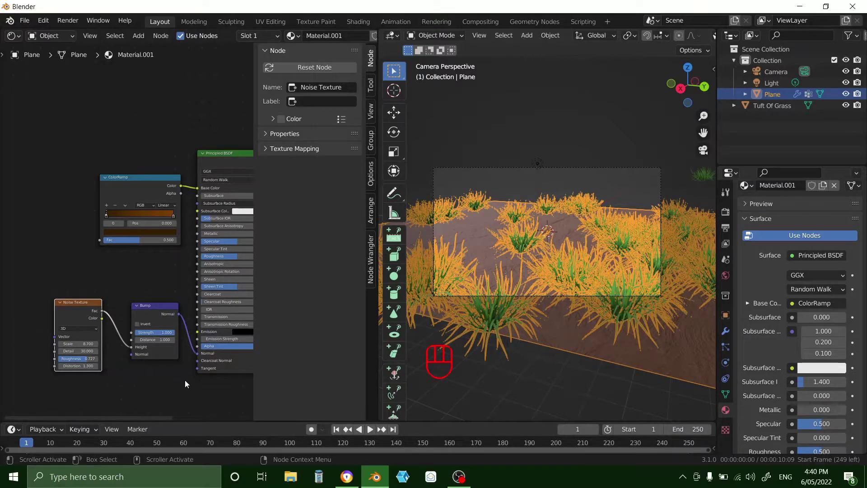
Step: Lower the material's sheen tint to 0.307, raise roughness to 0.802, and deselect the plane
scroll(120, 236, "down", 2)
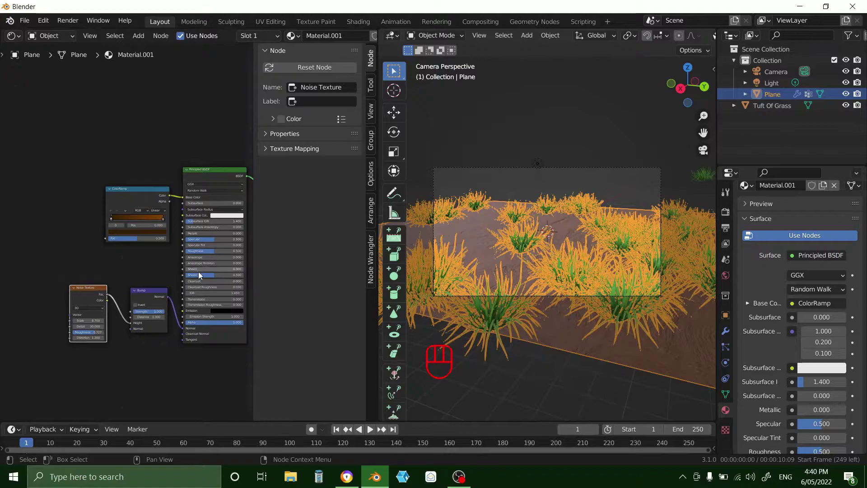
mouse_move(207, 276)
left_mouse_down()
mouse_move(196, 276)
mouse_move(202, 281)
left_mouse_up()
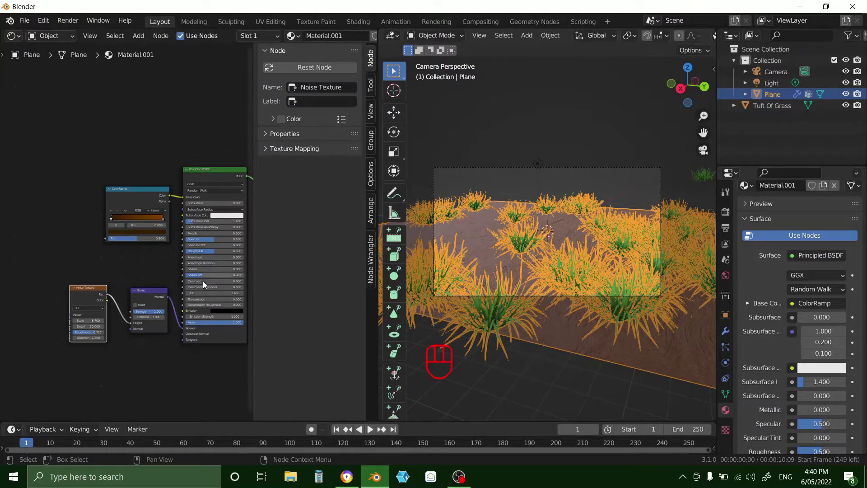
left_click_drag(195, 251, 233, 251)
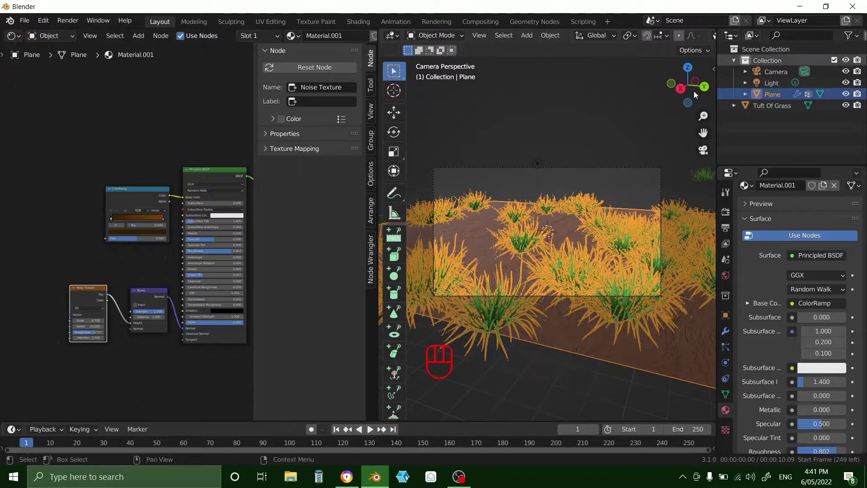
left_click(601, 96)
left_click_drag(684, 88, 632, 98)
Step: Turn the light into a Sun lamp with strength 3
left_click(545, 191)
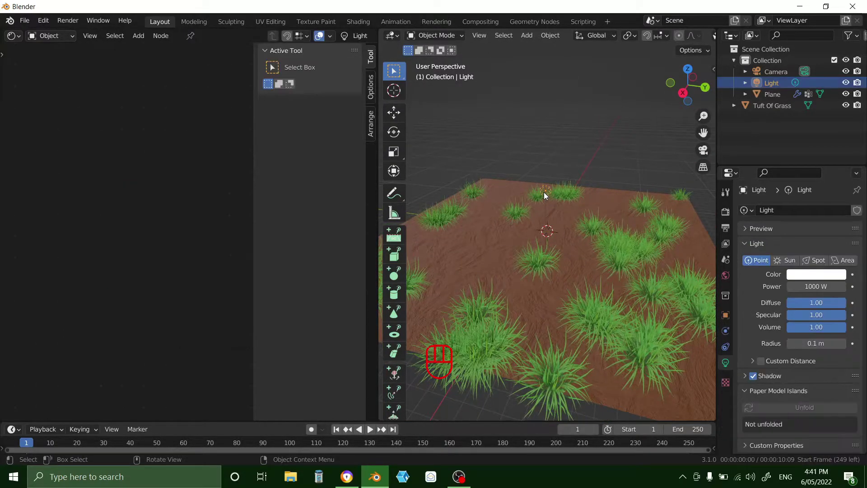
left_click(789, 260)
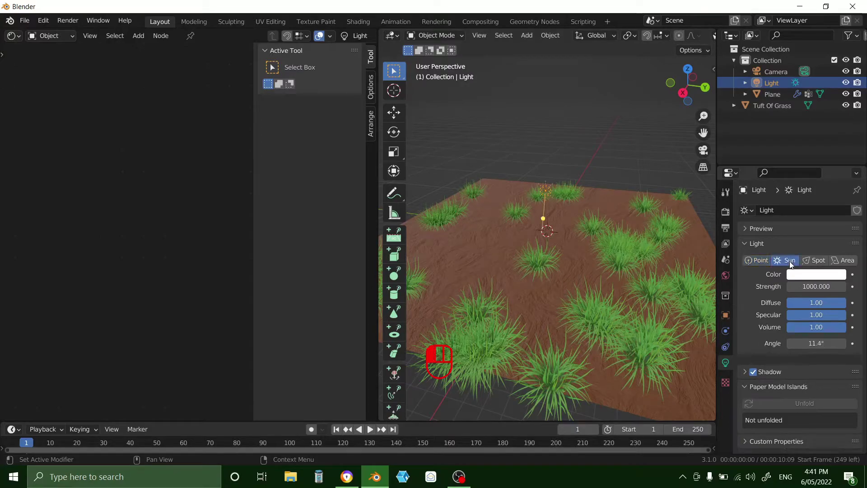
left_click(821, 288)
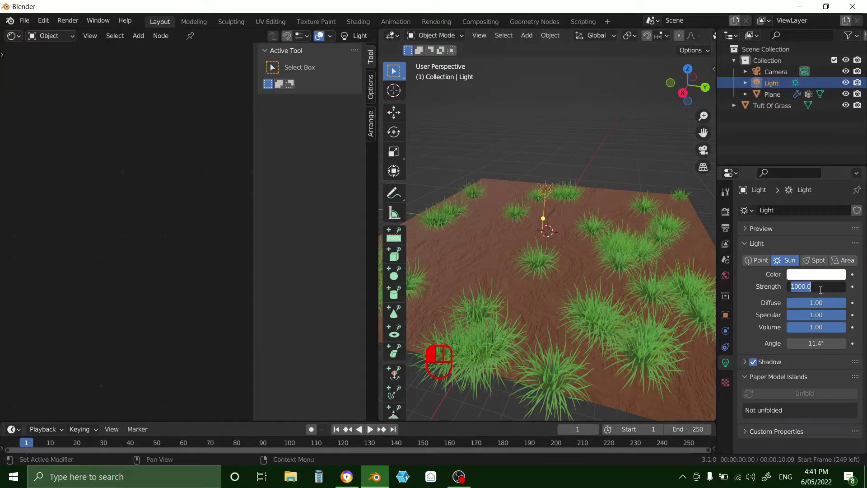
type("3")
left_click(749, 278)
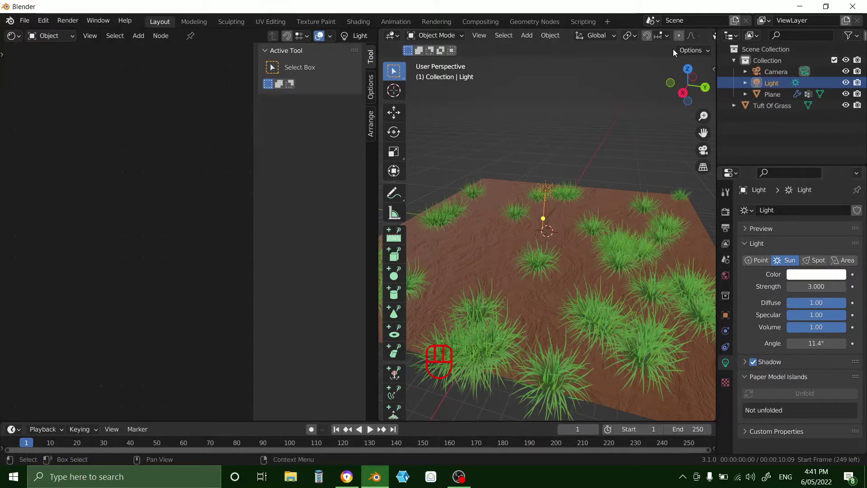
Step: Show the grass field in Rendered shading through the scene camera
key("z")
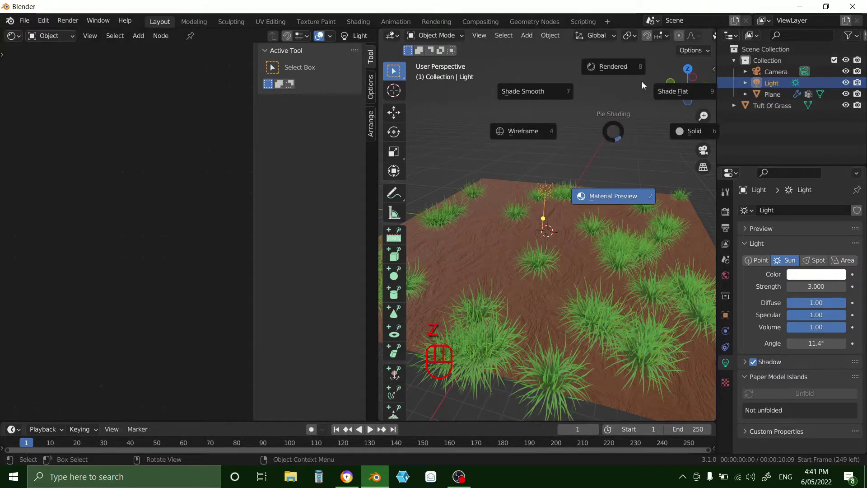
left_click(616, 61)
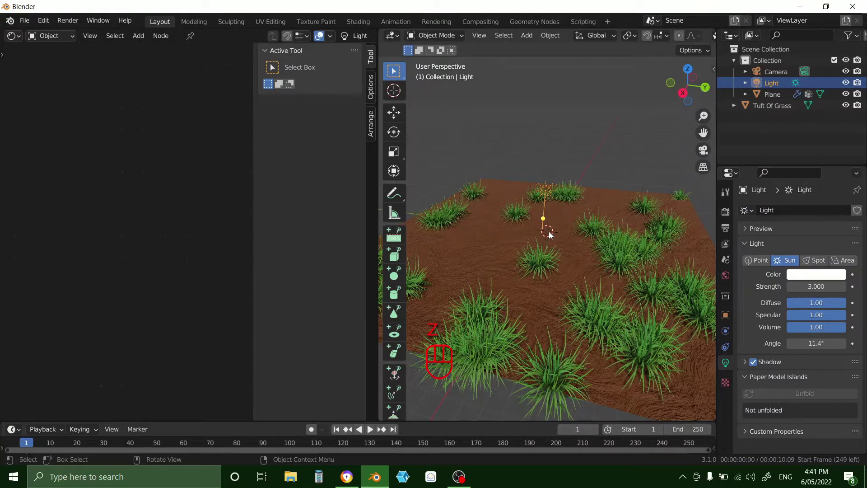
key("KP_0")
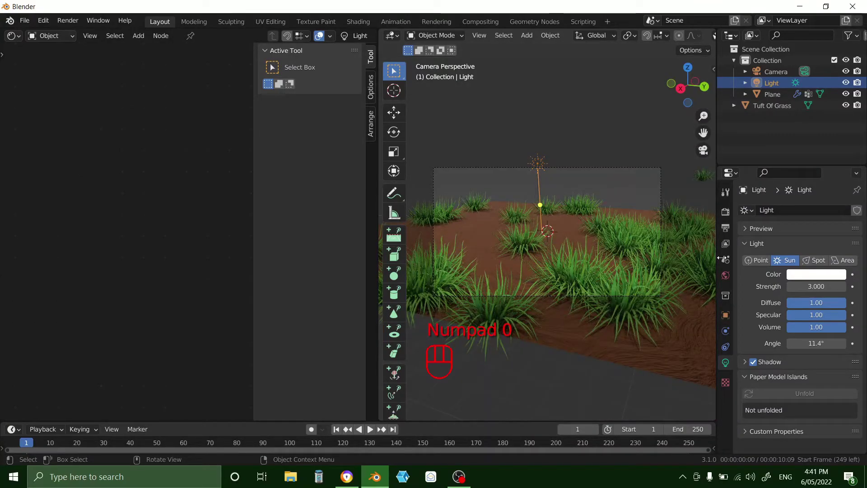
Step: Switch the render engine to Cycles in Render Properties
left_click(725, 211)
left_click(820, 209)
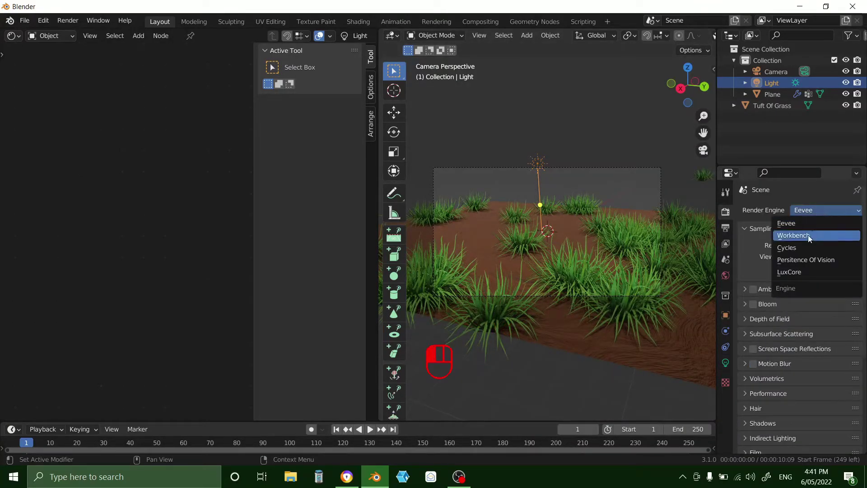
left_click(796, 247)
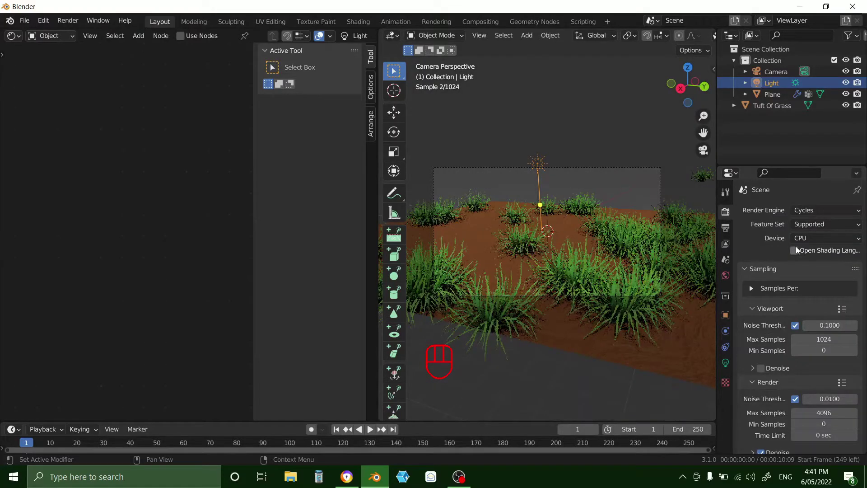
Step: Tilt the sun lamp about 51.5° so light falls at an angle, then deselect it
key("r")
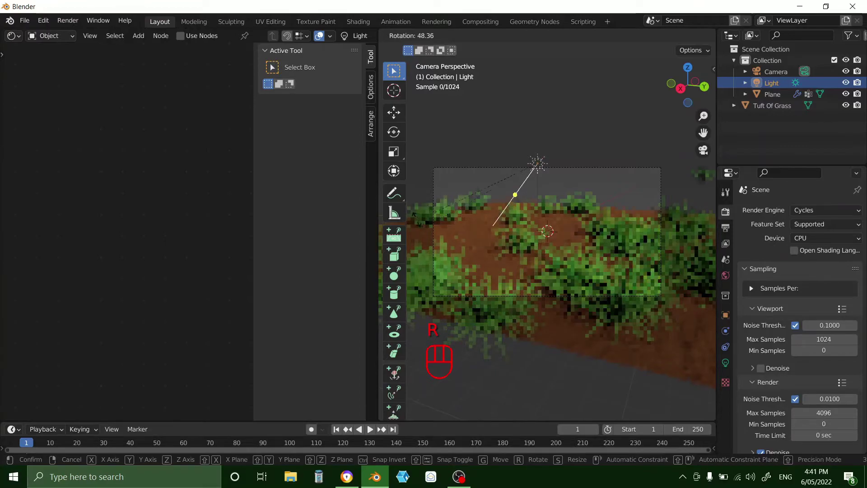
left_click(451, 194)
left_click(615, 136)
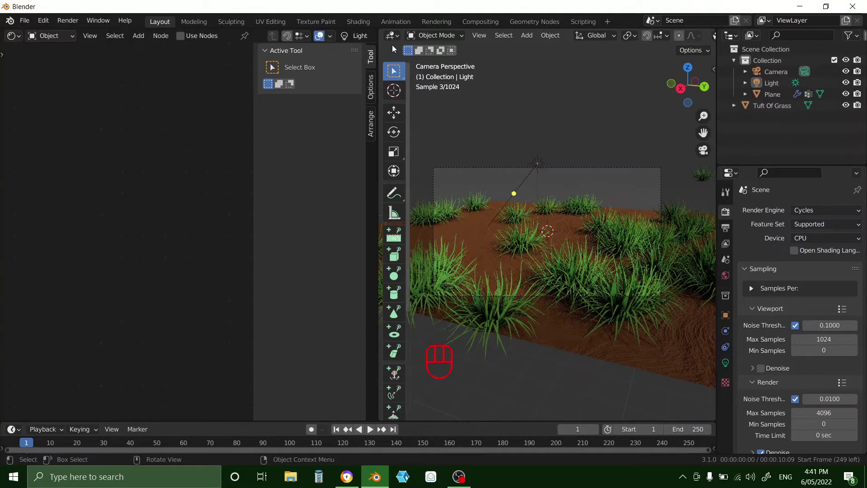
Step: Join the shader editor into the 3D viewport and zoom in on the rendered grass field
left_click_drag(382, 35, 295, 39)
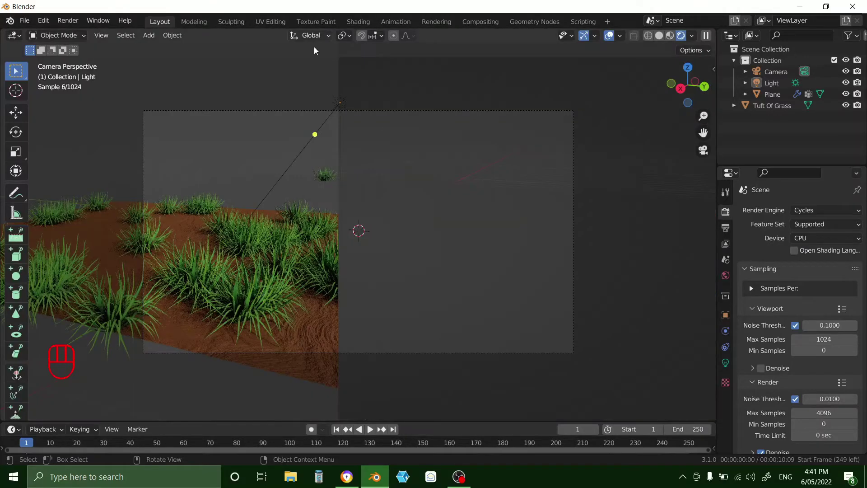
scroll(295, 221, "up", 3)
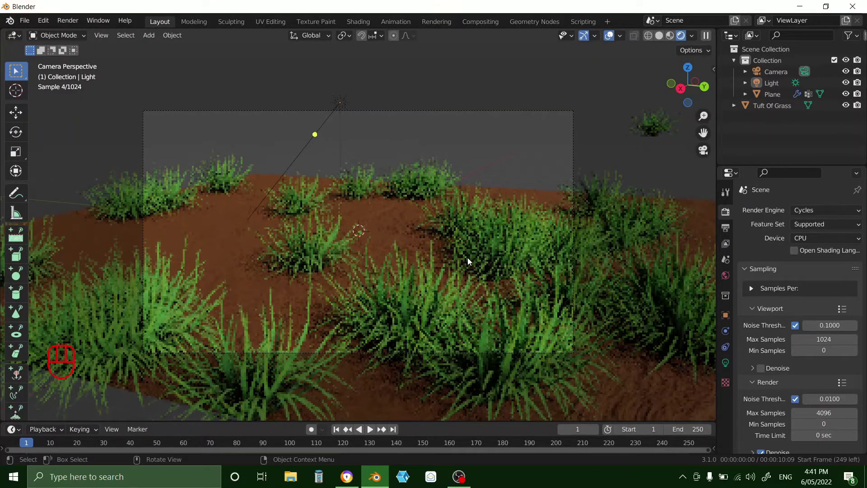